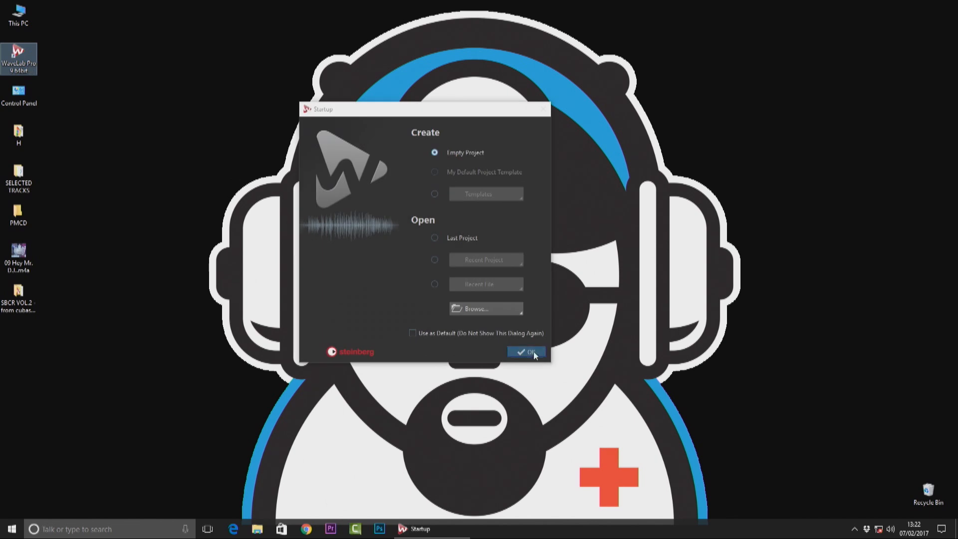
- Create a new custom audio montage in Stereo (CD Compatible) mode at 44 100 Hz
click(39, 168)
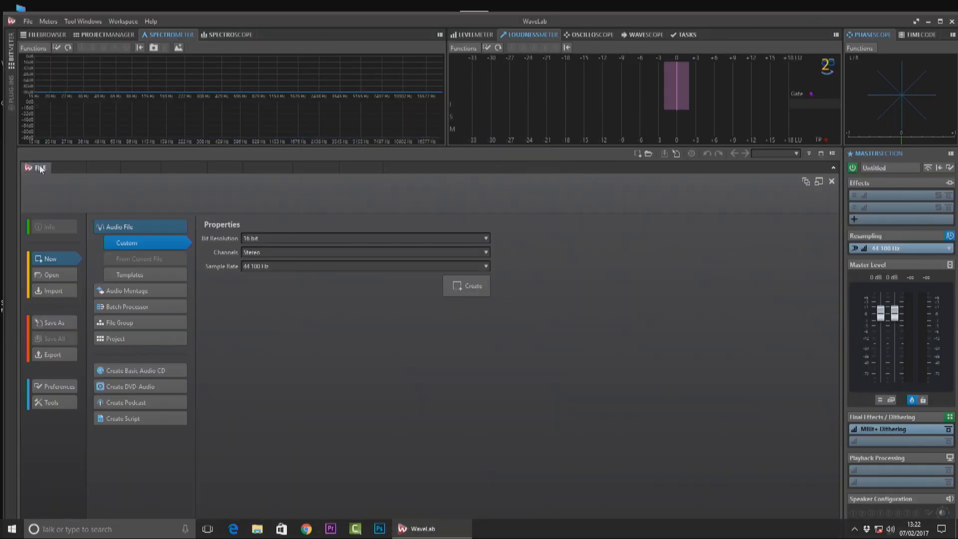
click(148, 291)
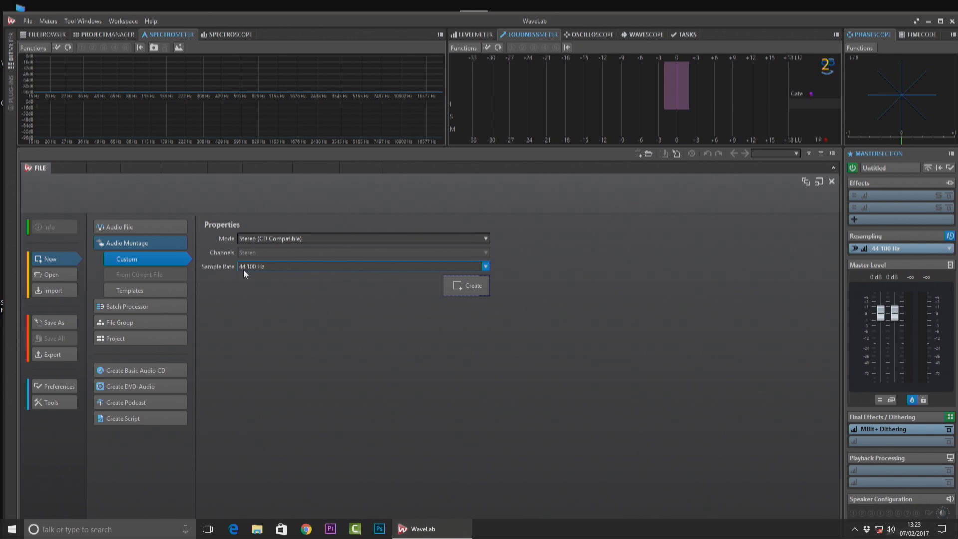
click(458, 287)
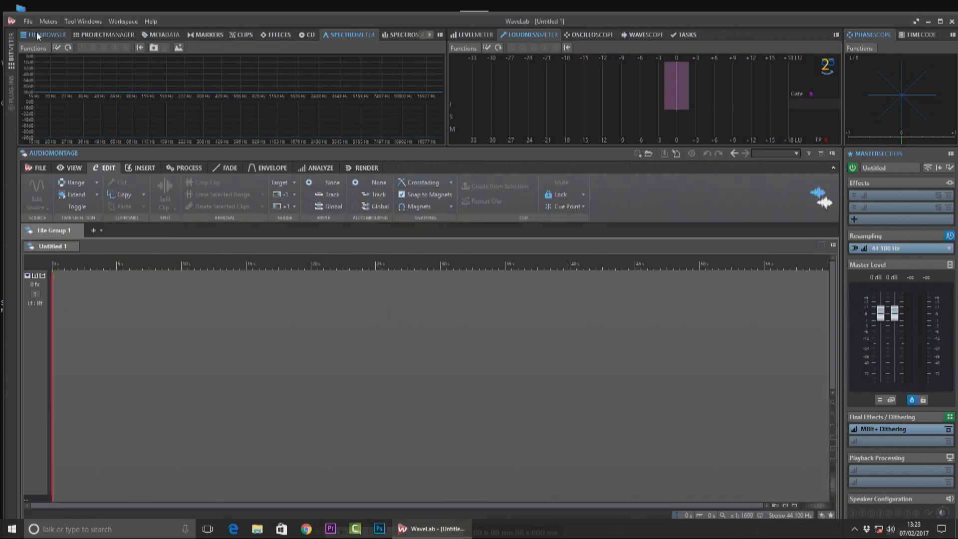
- Browse to the SELECTED TRACKS folder on the Desktop in the file browser
click(38, 35)
click(44, 114)
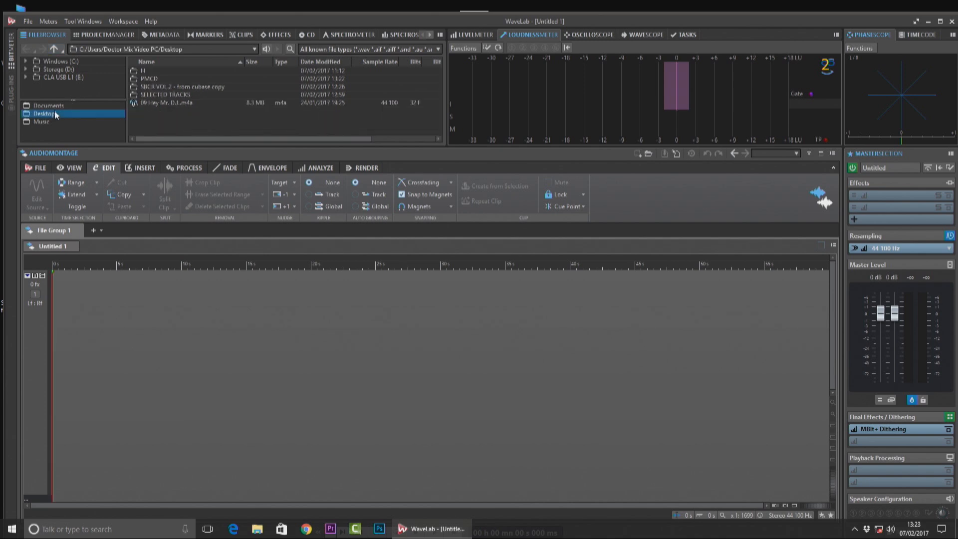
double_click(176, 93)
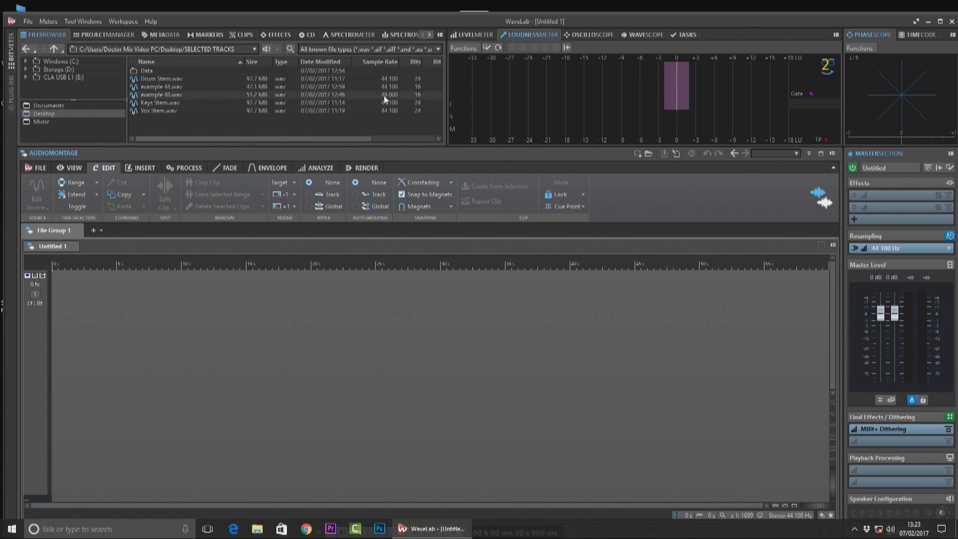
- Insert Drum Stem, example 44, Keys Stem and Vox Stem into the montage, lined up linearly on the current track
click(168, 79)
ctrl+click(168, 86)
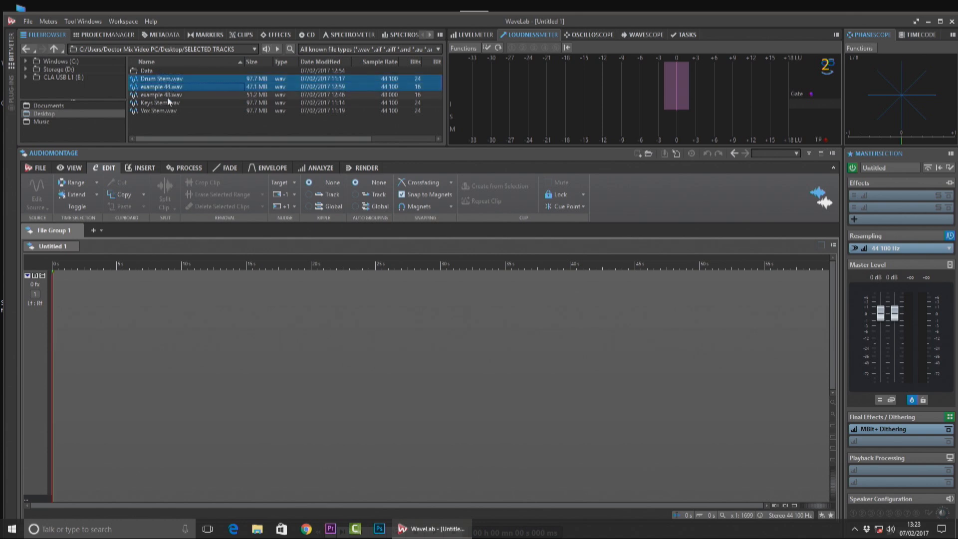
ctrl+click(167, 102)
ctrl+click(164, 109)
drag(166, 85, 50, 386)
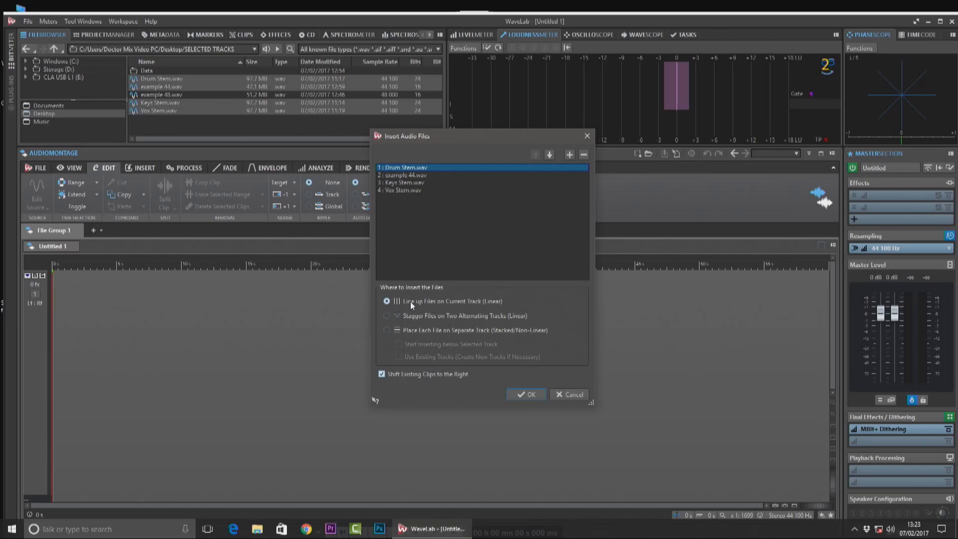
click(385, 316)
click(385, 302)
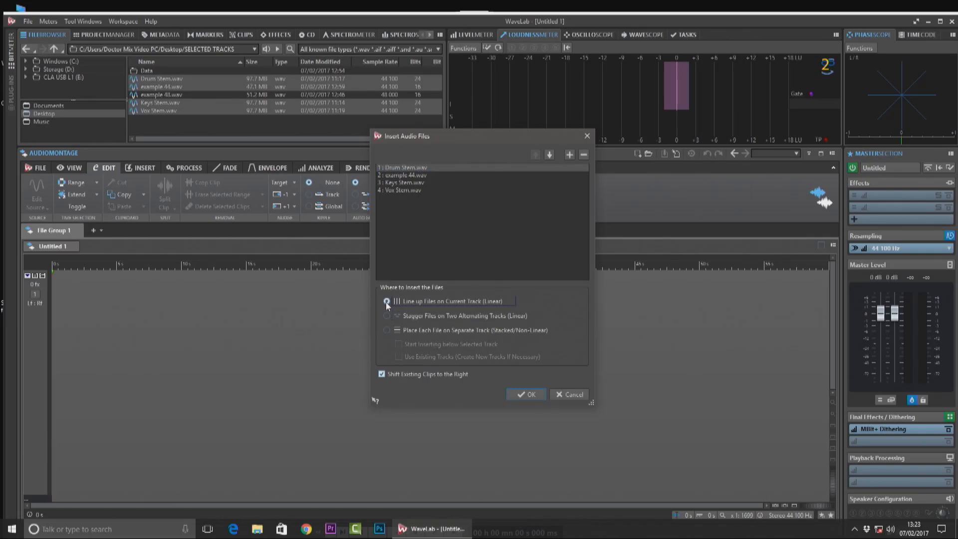
click(523, 395)
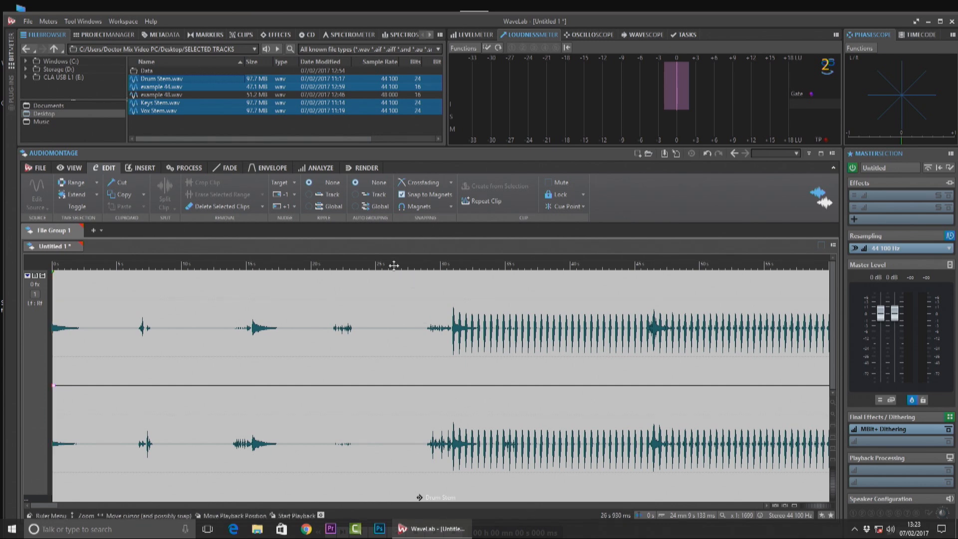
- Start saving the montage and choose the PMCD folder on the Desktop as its location
drag(393, 261, 394, 280)
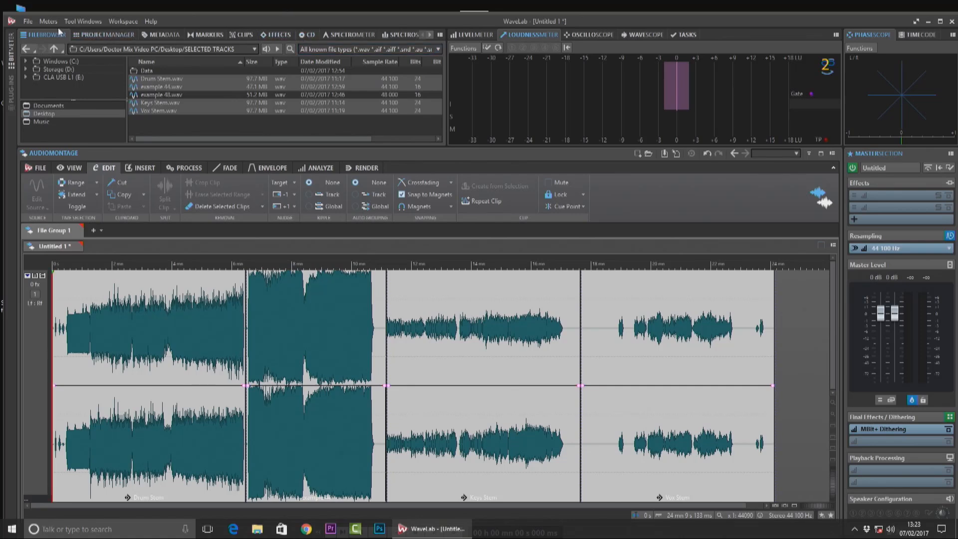
click(28, 22)
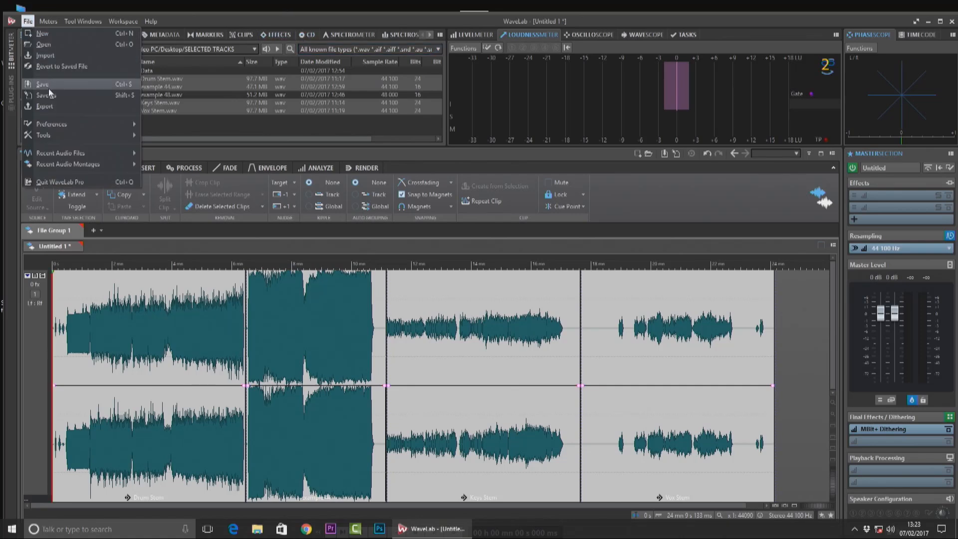
click(49, 86)
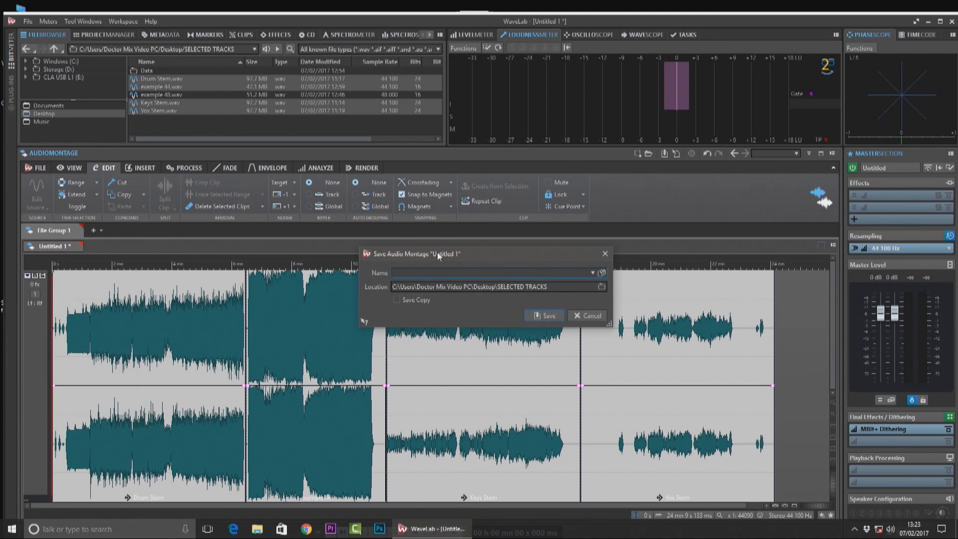
click(602, 287)
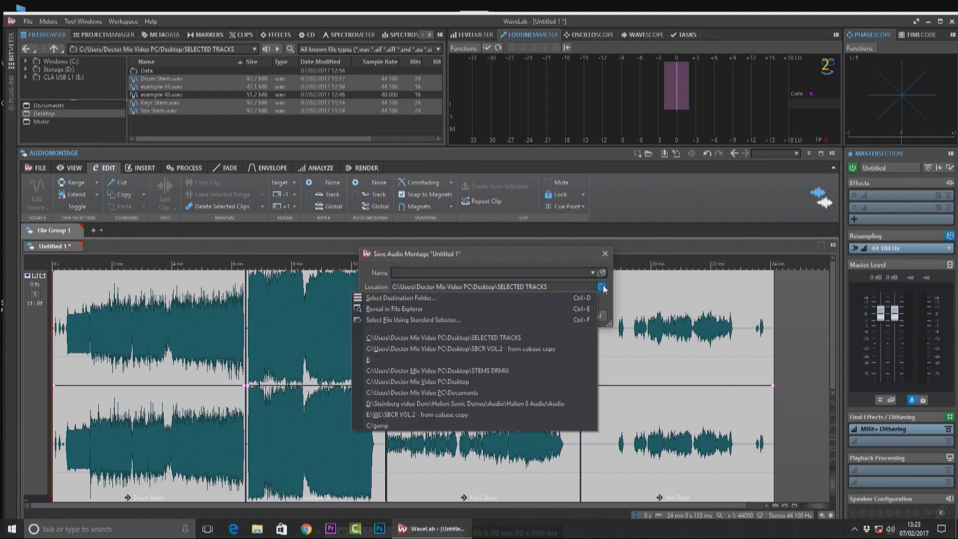
click(456, 299)
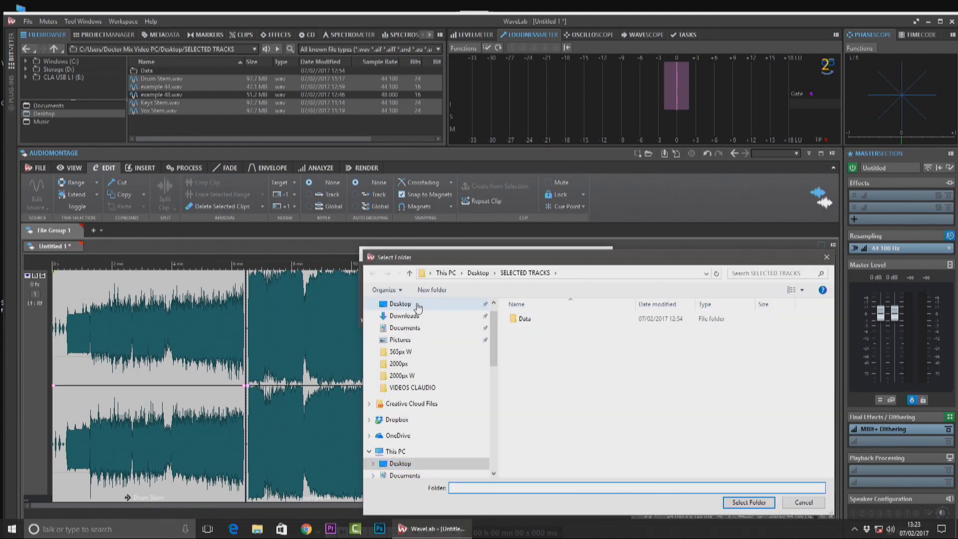
click(401, 304)
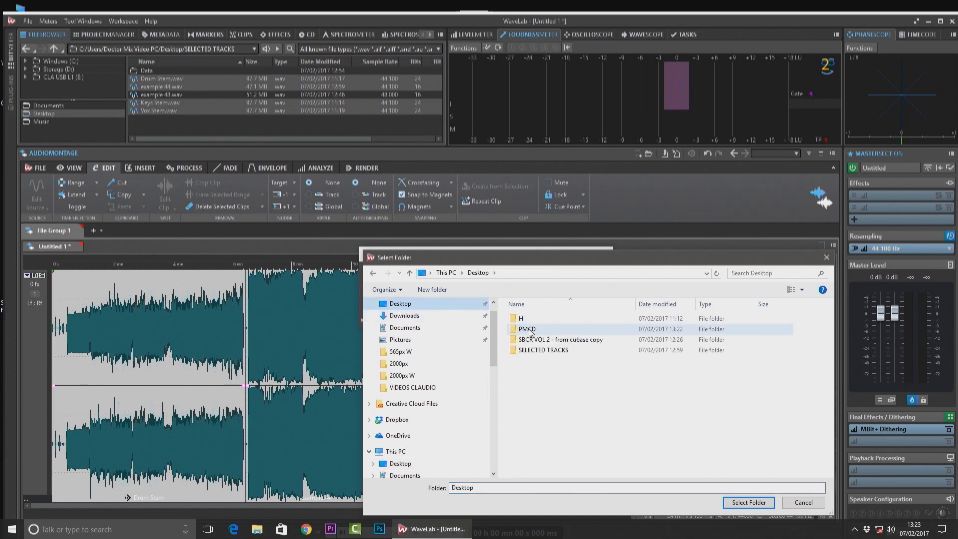
double_click(533, 329)
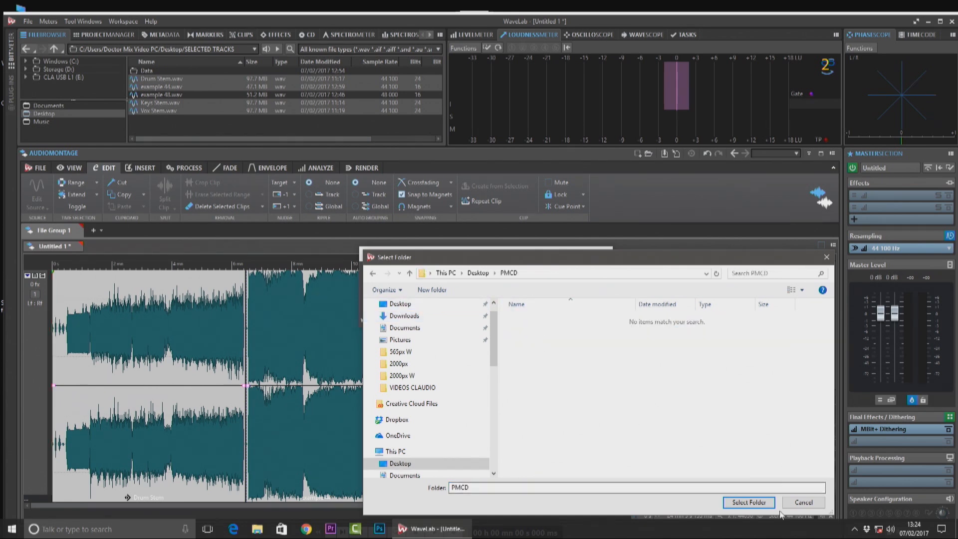
click(748, 502)
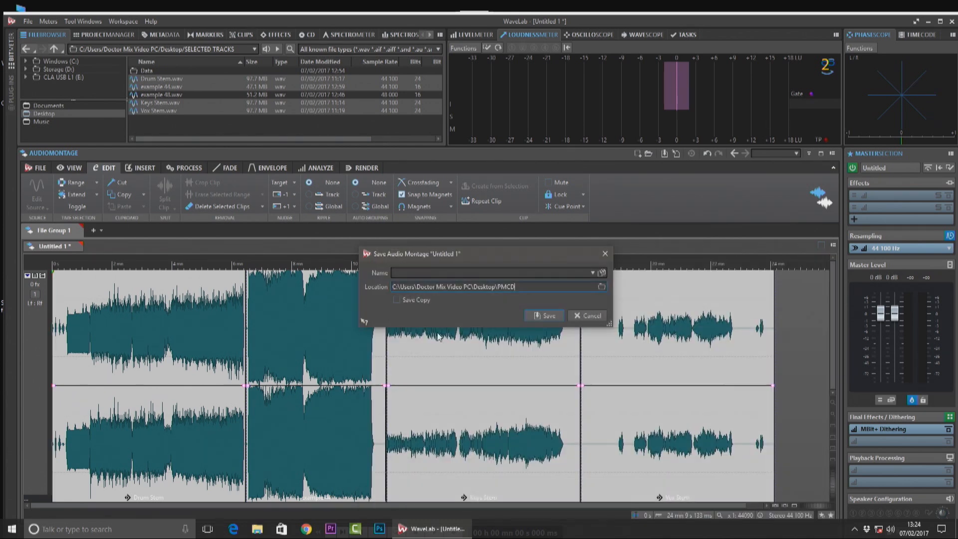
- Name the audio montage Test PMCD and save it
click(423, 270)
text(Test)
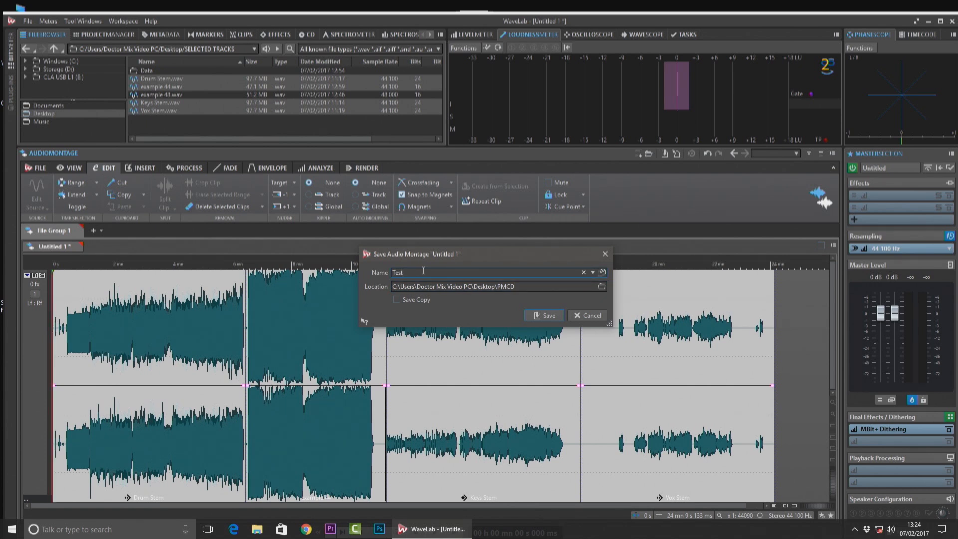
text( PMCD)
click(547, 315)
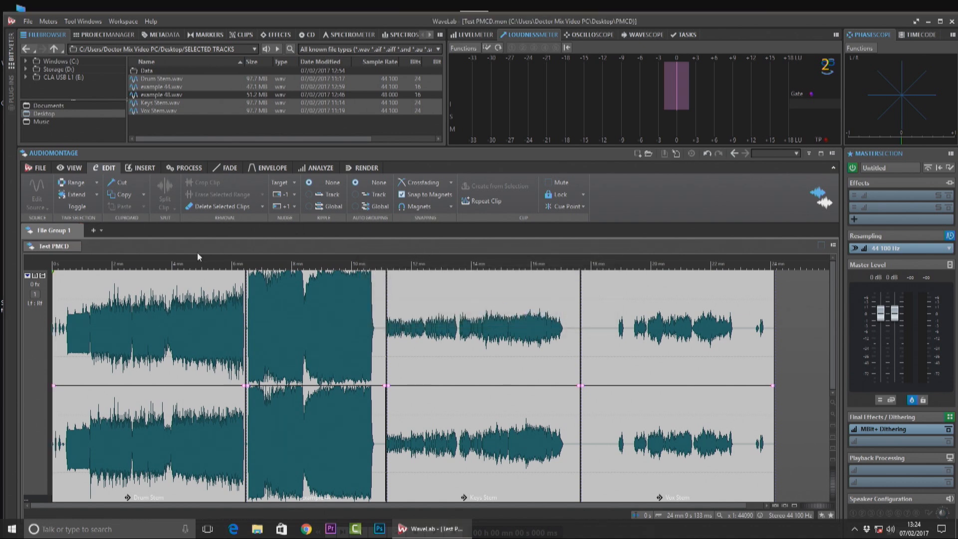
- Generate CD track markers at the clip boundaries with the CD Wizard, using 2 s pauses before tracks
click(305, 35)
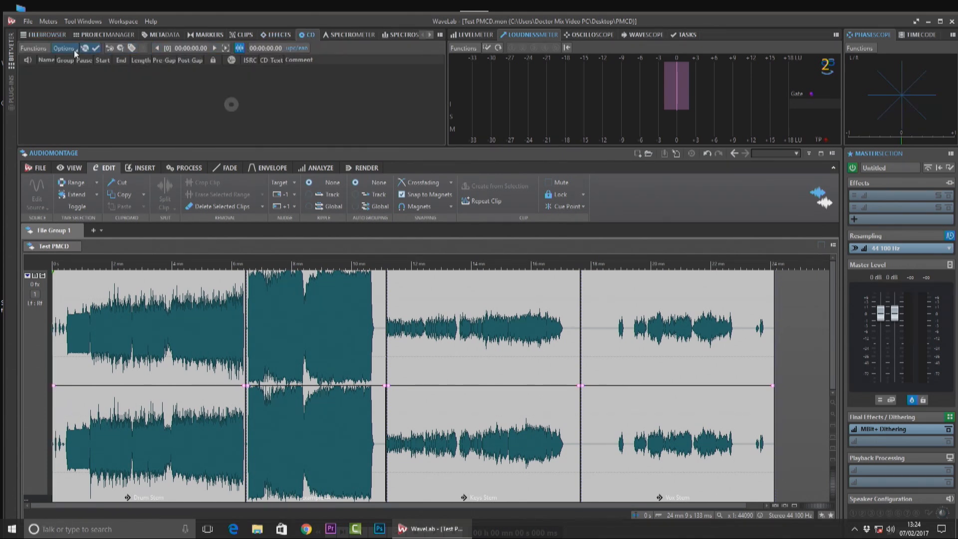
click(121, 49)
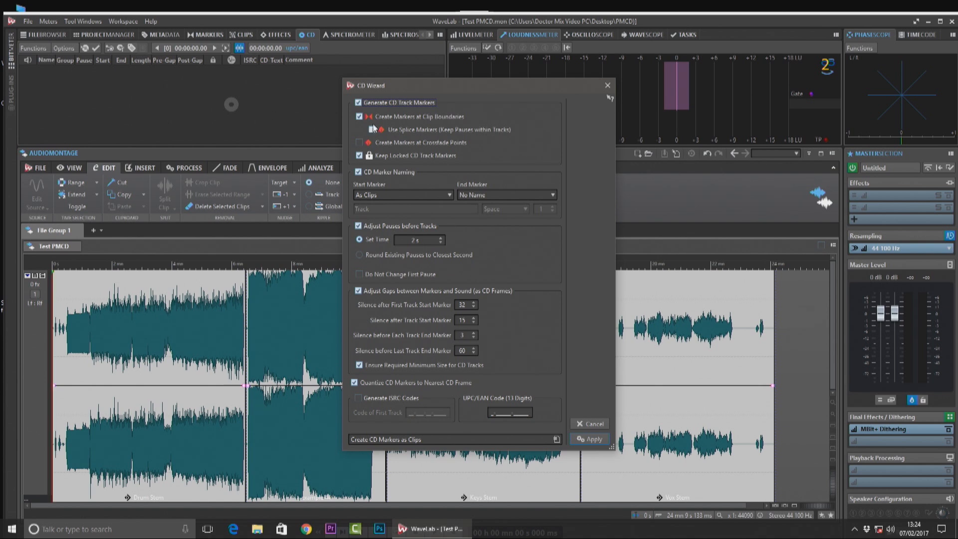
click(591, 439)
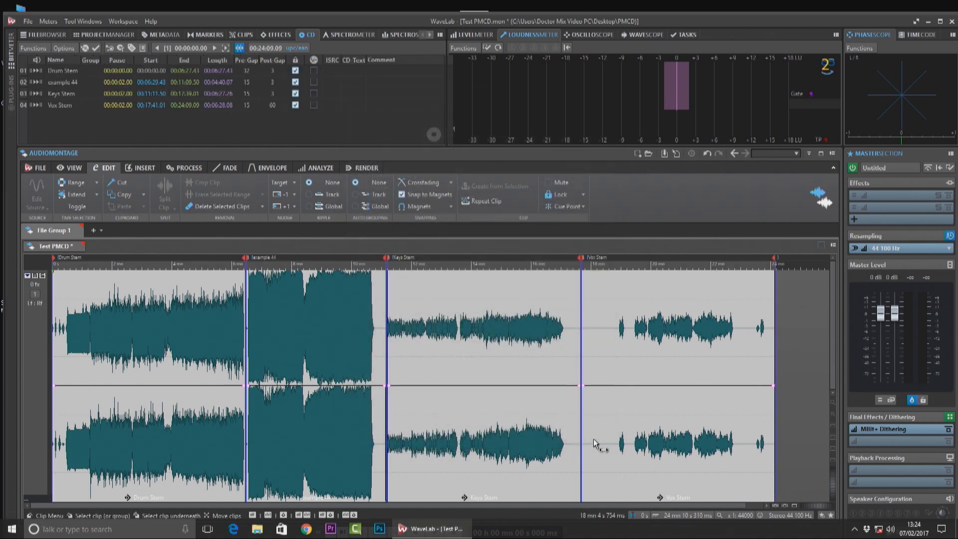
- Set ripple to Global and move the Drum Stem clip to the montage start along with all following clips
drag(158, 264, 161, 281)
drag(204, 505, 126, 507)
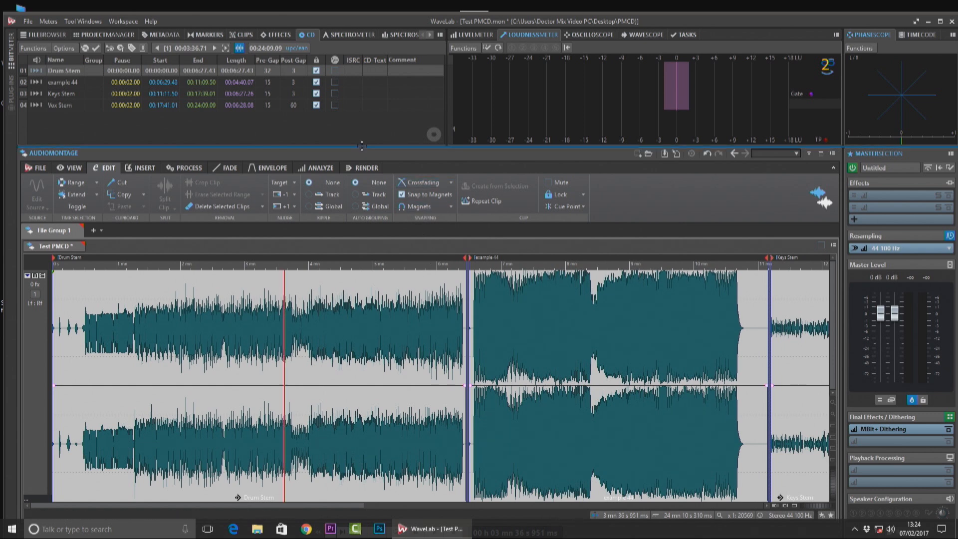
click(309, 206)
mouse_move(80, 493)
mouse_down()
mouse_move(134, 494)
mouse_move(77, 496)
mouse_up()
- Set ripple to None and move the Drum Stem clip slightly later on its own
click(309, 183)
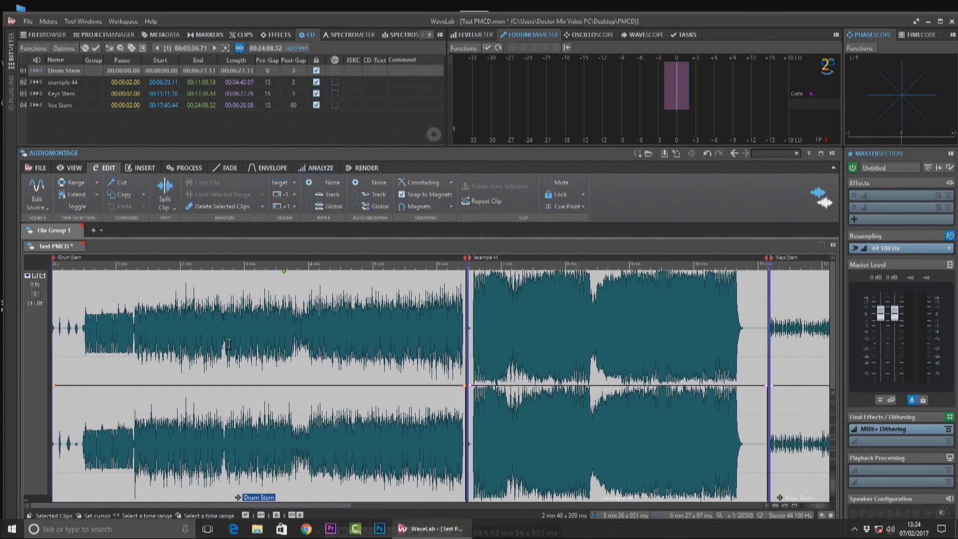
drag(154, 446, 104, 450)
click(287, 341)
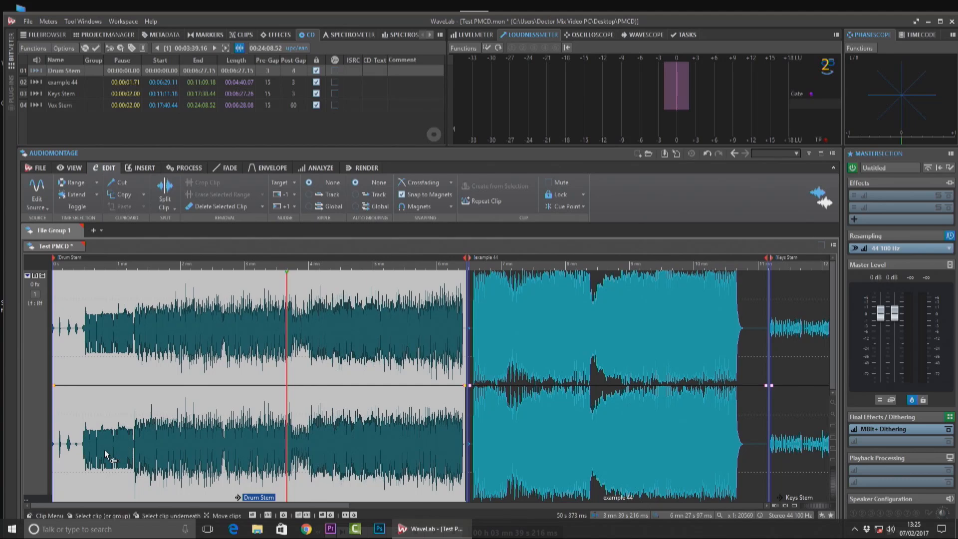
- Turn Global ripple back on and move the Drum Stem clip back to the montage start with the following clips
click(397, 330)
click(309, 206)
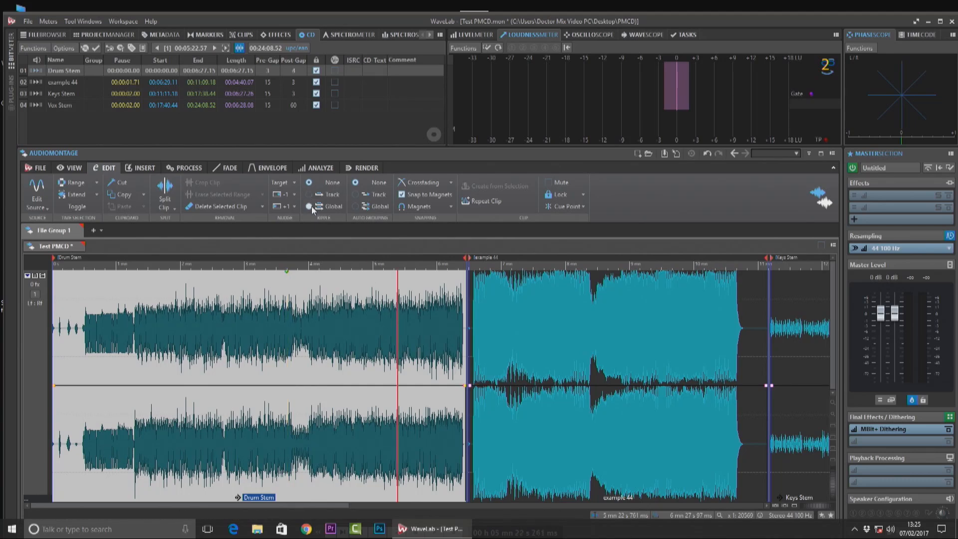
mouse_move(207, 437)
mouse_down()
mouse_move(254, 439)
mouse_move(211, 438)
mouse_up()
- Trim the silence from the start and end of the example 44 clip and give it a 707 ms fade-out
drag(453, 266, 471, 320)
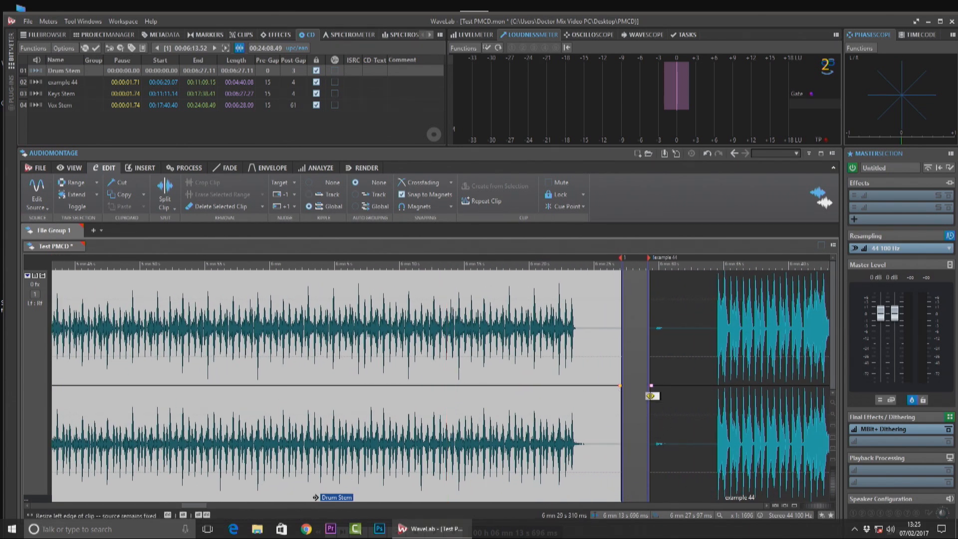
drag(651, 402, 692, 441)
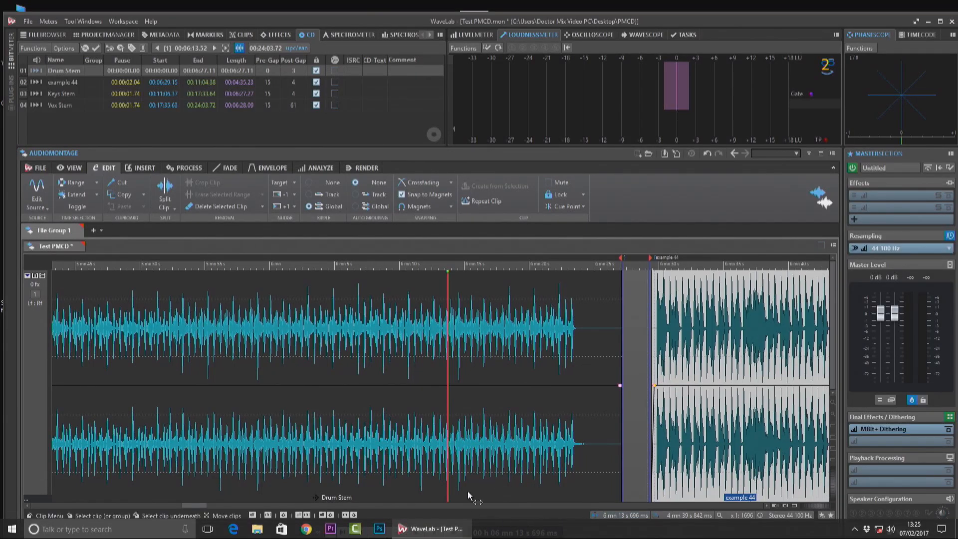
scroll(498, 480, down, 8)
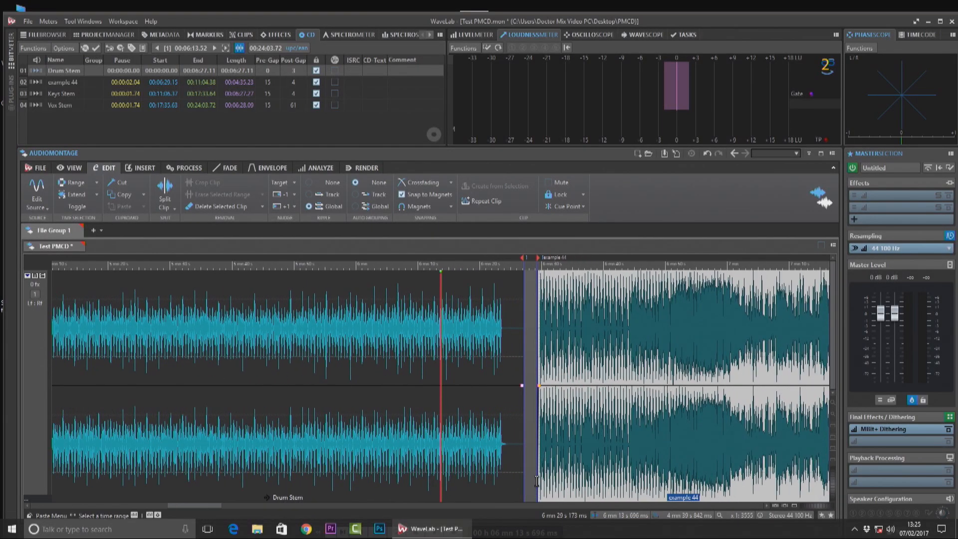
scroll(536, 482, down, 15)
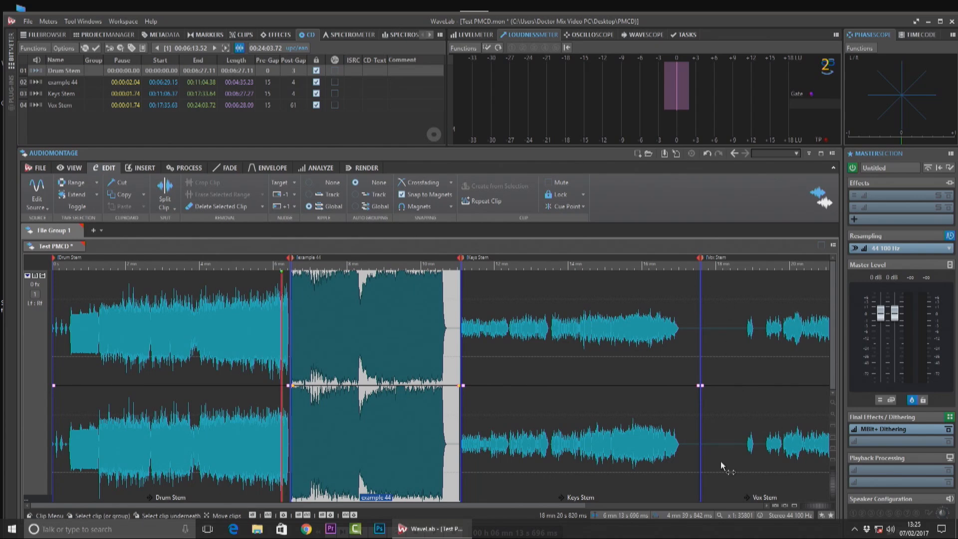
scroll(700, 381, up, 3)
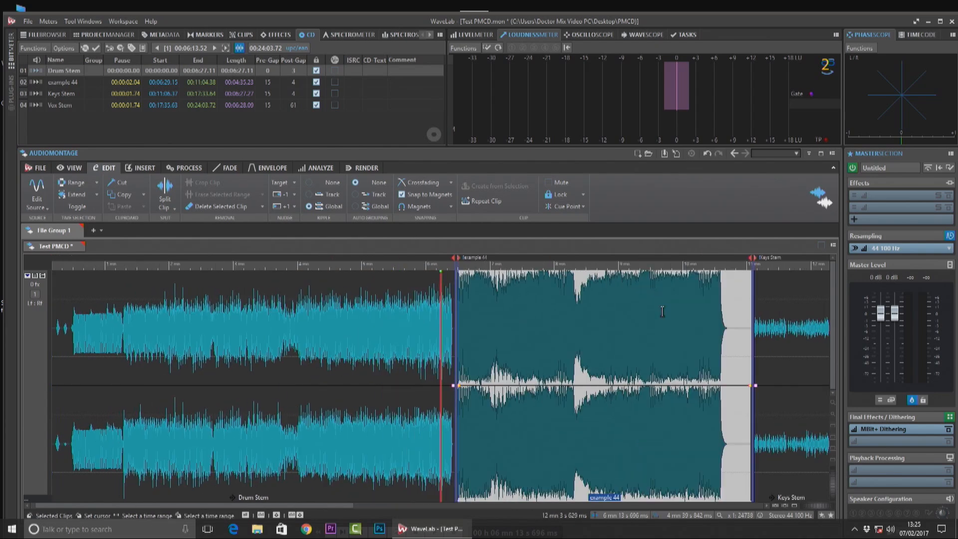
click(732, 259)
scroll(731, 261, up, 8)
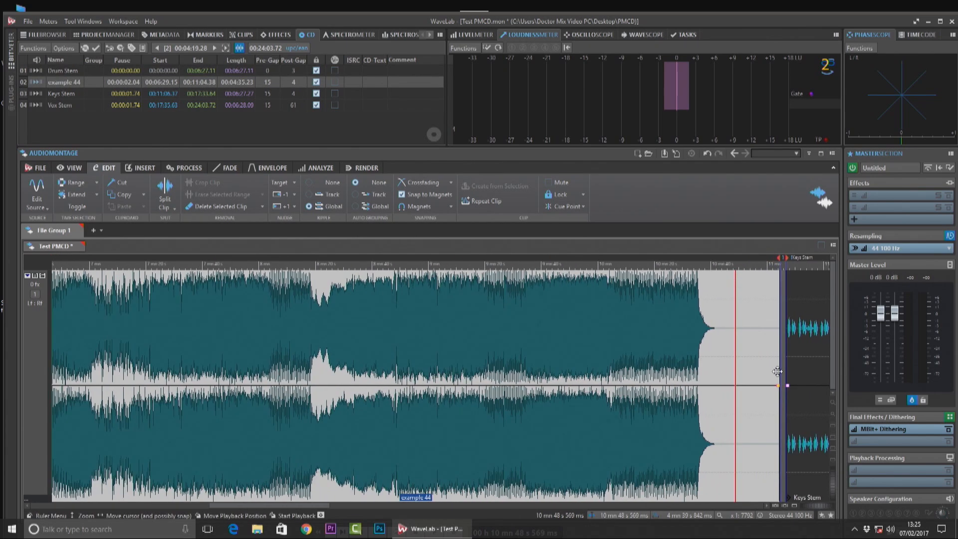
drag(775, 387, 719, 396)
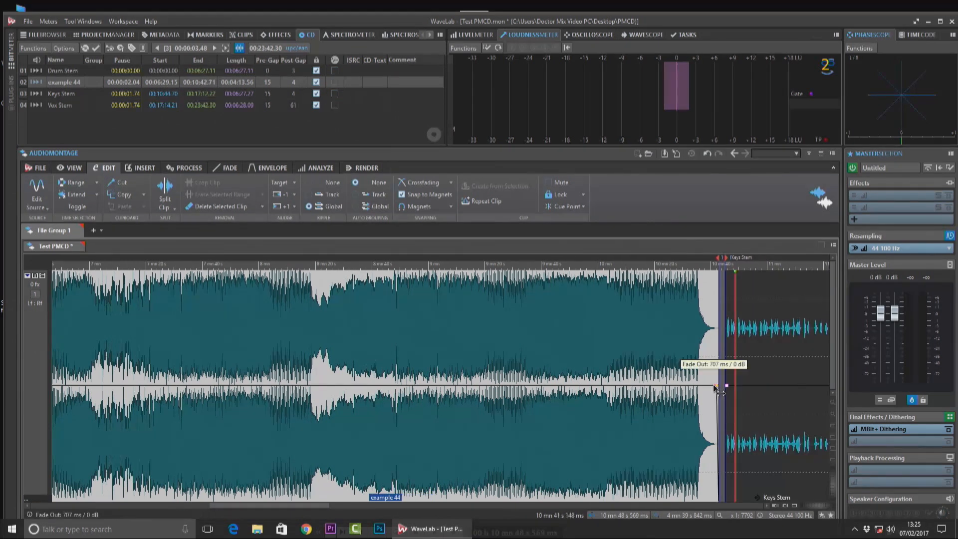
- Add a fade-in of 883 ms at the start of the Keys Stem clip
click(729, 390)
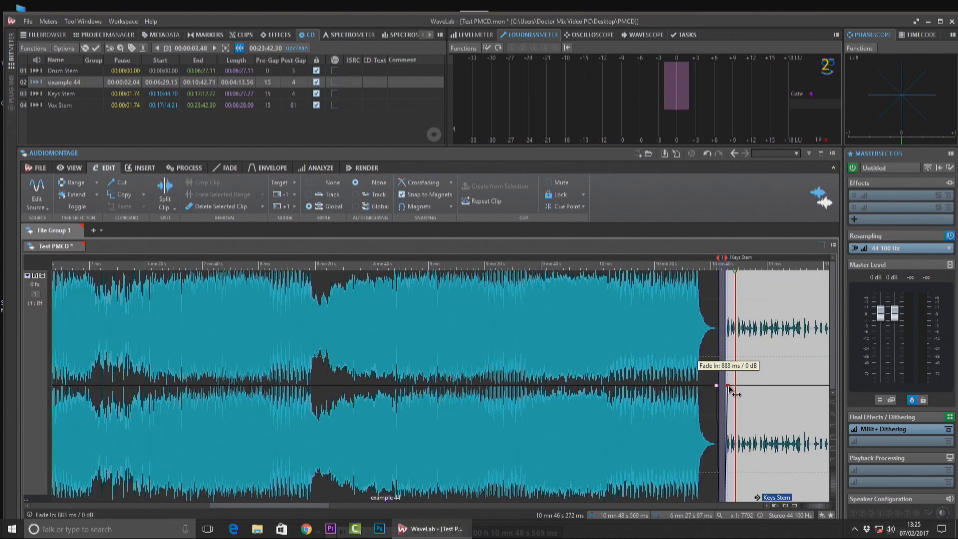
scroll(731, 396, down, 5)
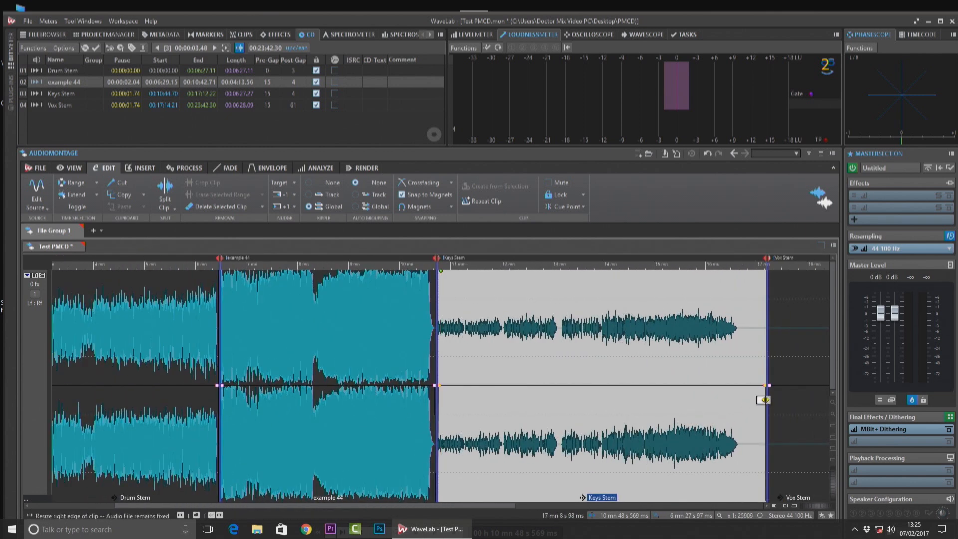
- Trim the silence from the end of the Keys Stem clip and add a short fade-out there
drag(757, 402, 741, 387)
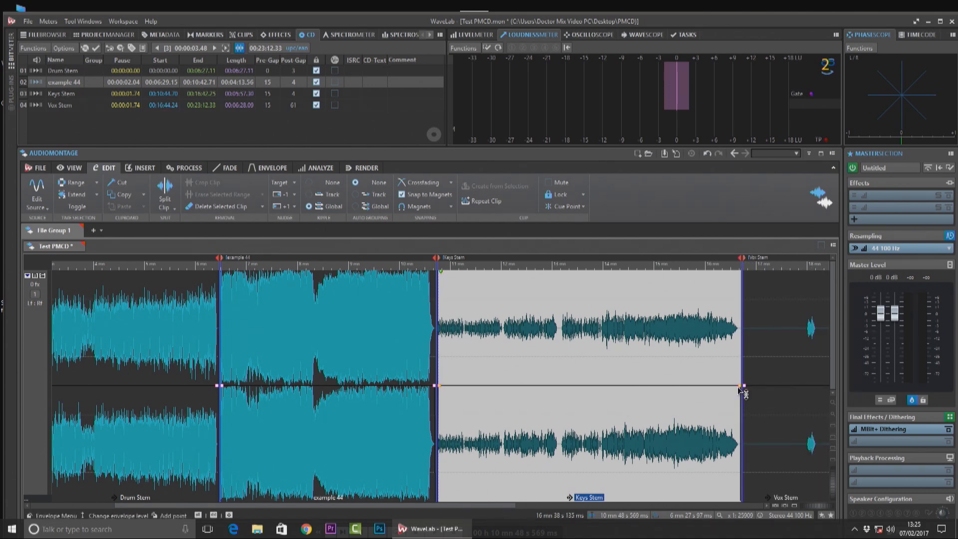
drag(740, 386, 738, 388)
- Trim the silence from the start of the Vox Stem clip and move the clip to about 9 seconds after Keys Stem
key(Down)
key(Down)
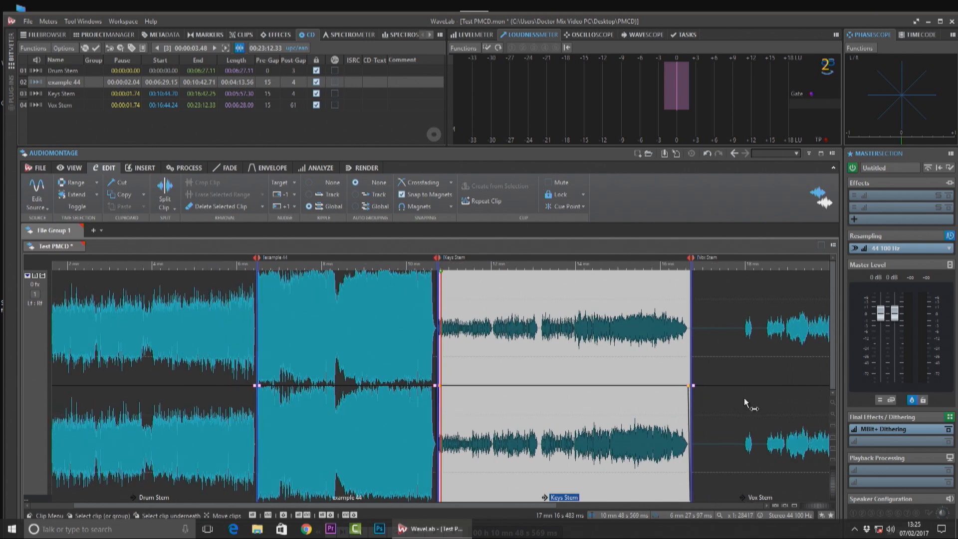
key(Down)
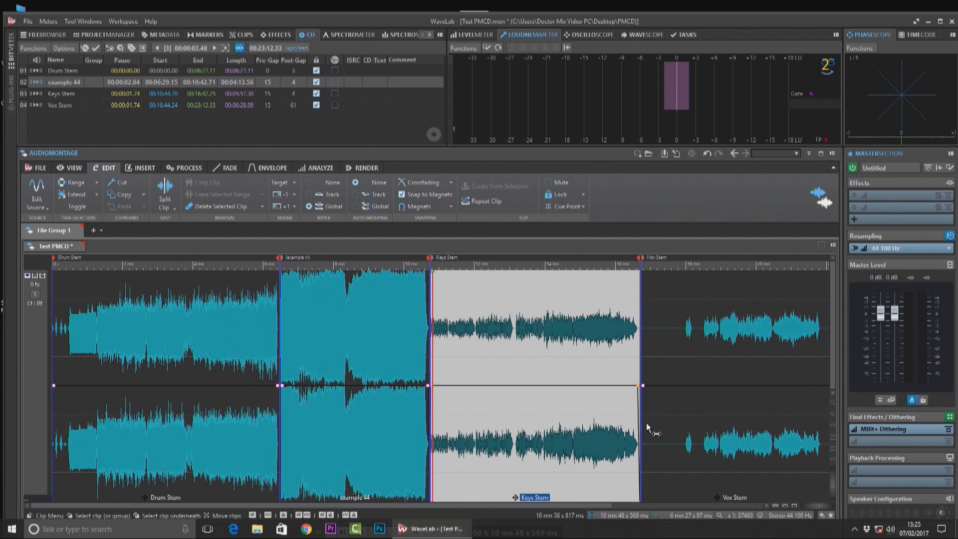
drag(643, 424, 684, 423)
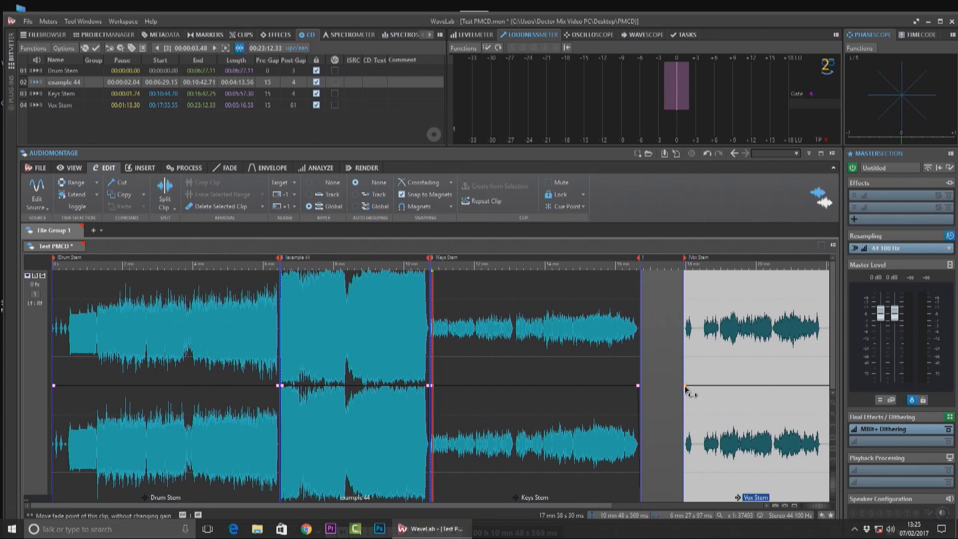
drag(698, 418, 661, 422)
scroll(662, 423, down, 3)
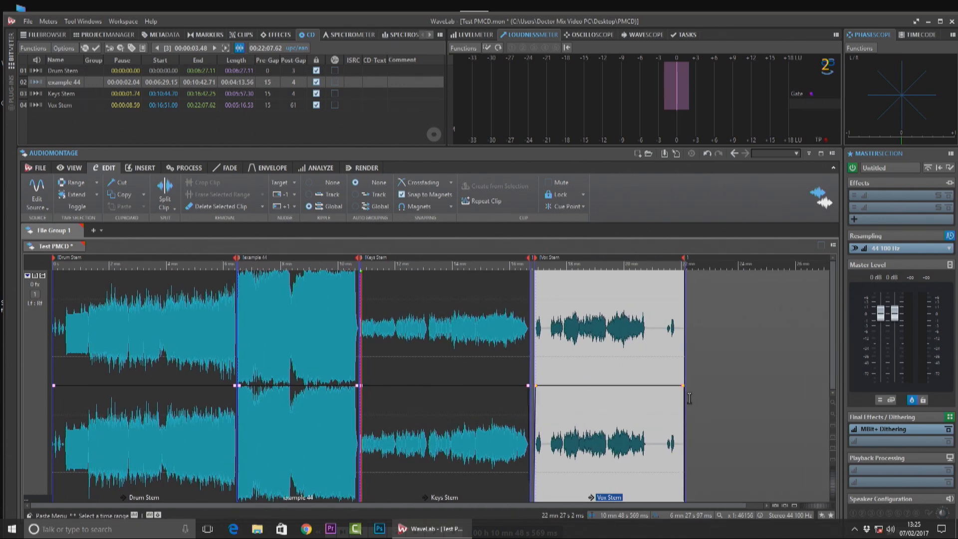
- Rename the four CD tracks in order as Love, Hate, Groove and Dream
double_click(56, 70)
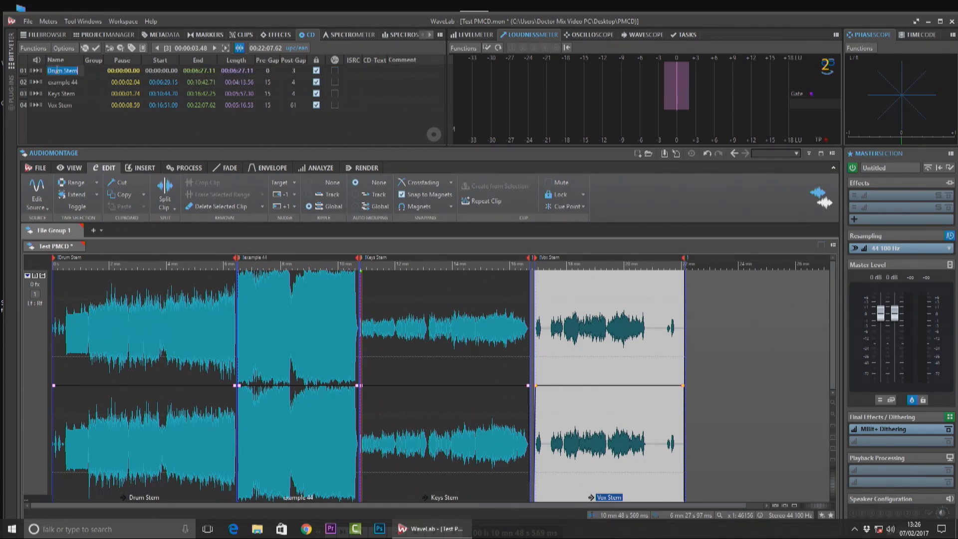
text(Love)
double_click(56, 83)
text(Hate)
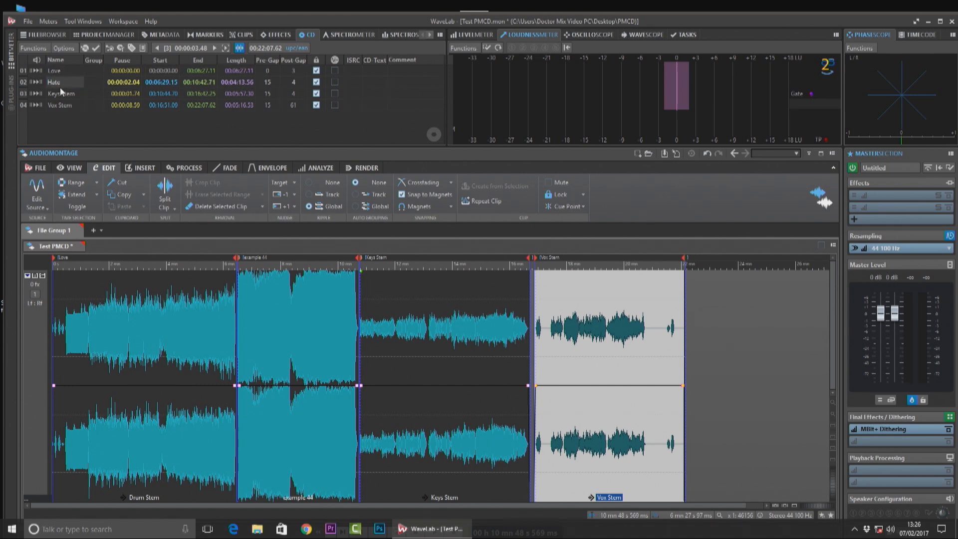
double_click(61, 92)
text(G)
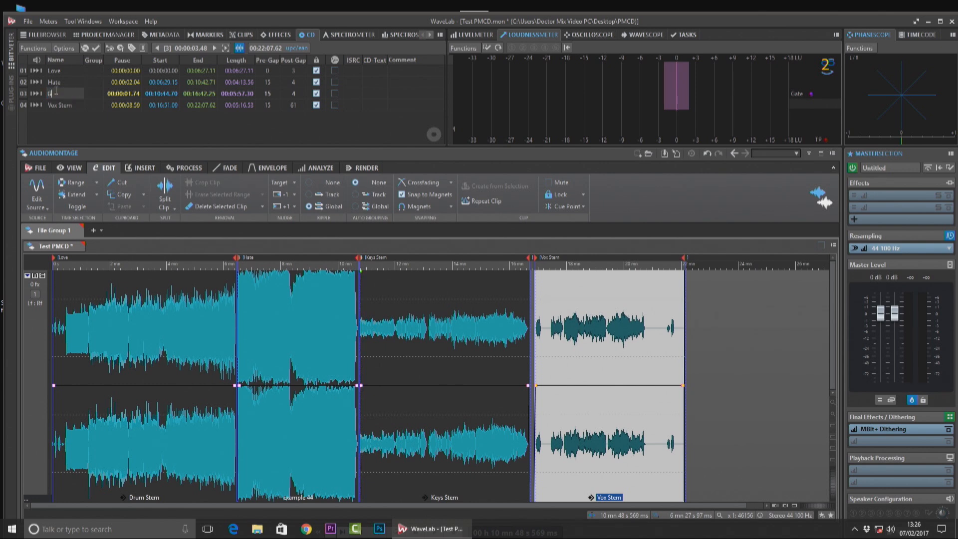
key(Return)
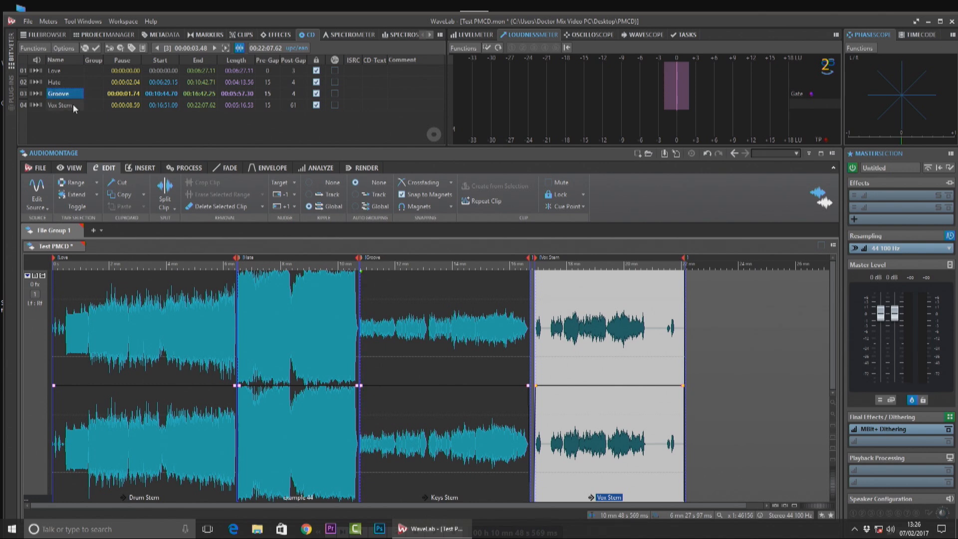
double_click(71, 105)
text(Dream)
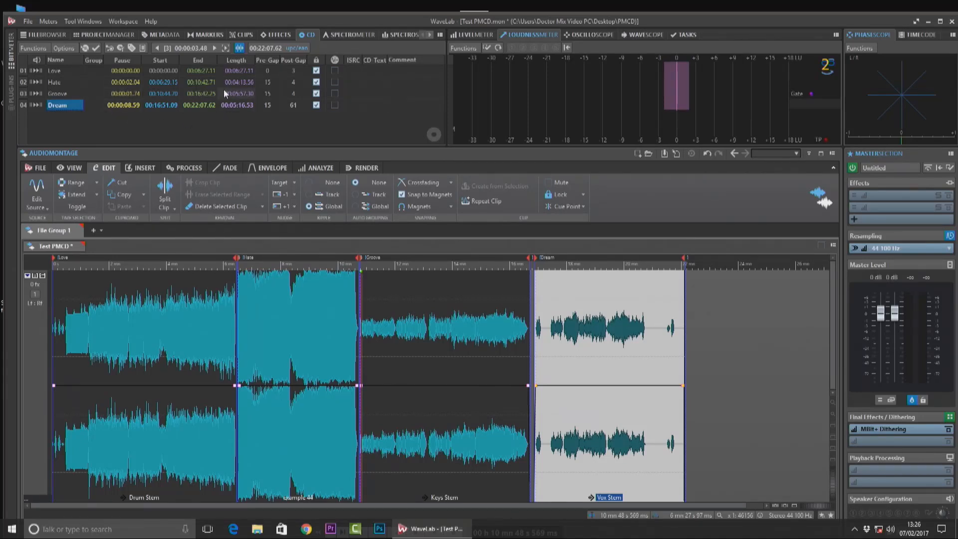
- Open the CD-Text editor from the Love track and copy the track names into the CD-Text titles of all tracks
double_click(373, 68)
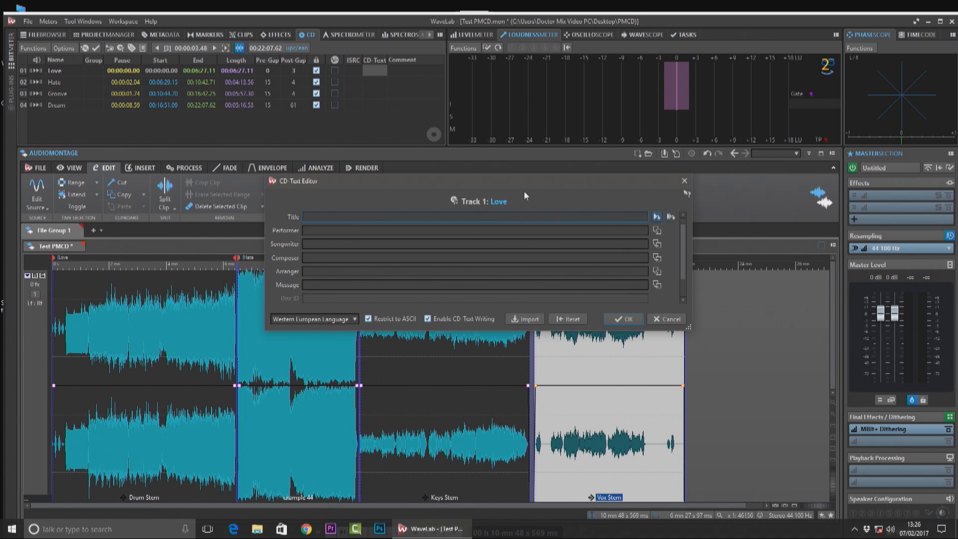
click(671, 217)
scroll(682, 258, down, 3)
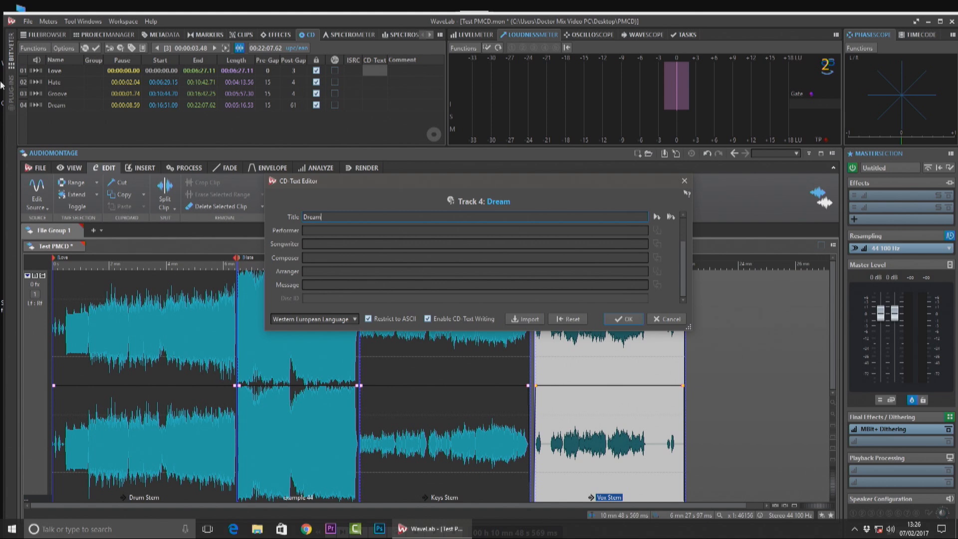
- Set the album's CD-Text title to Feelings, enter the performer's name, and apply the CD-Text
scroll(684, 267, up, 4)
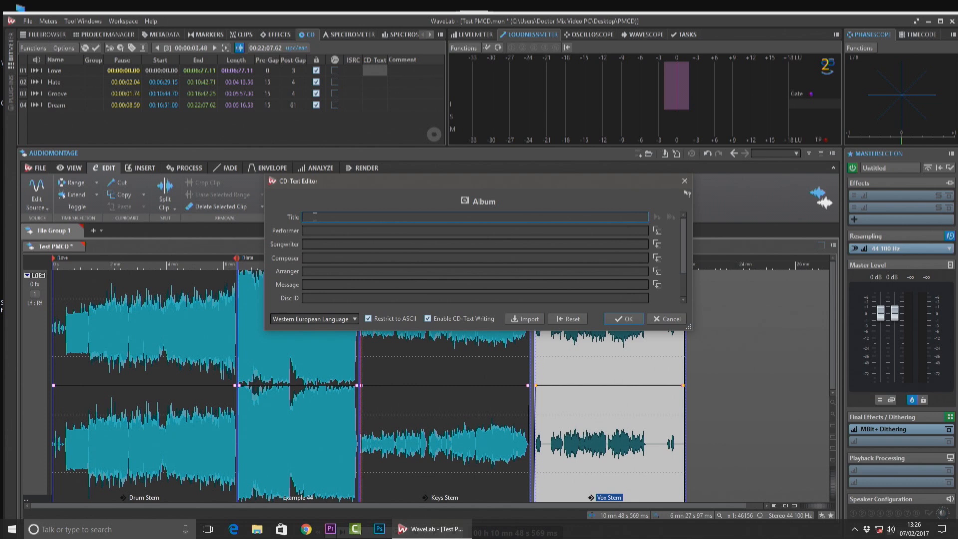
text(eelings)
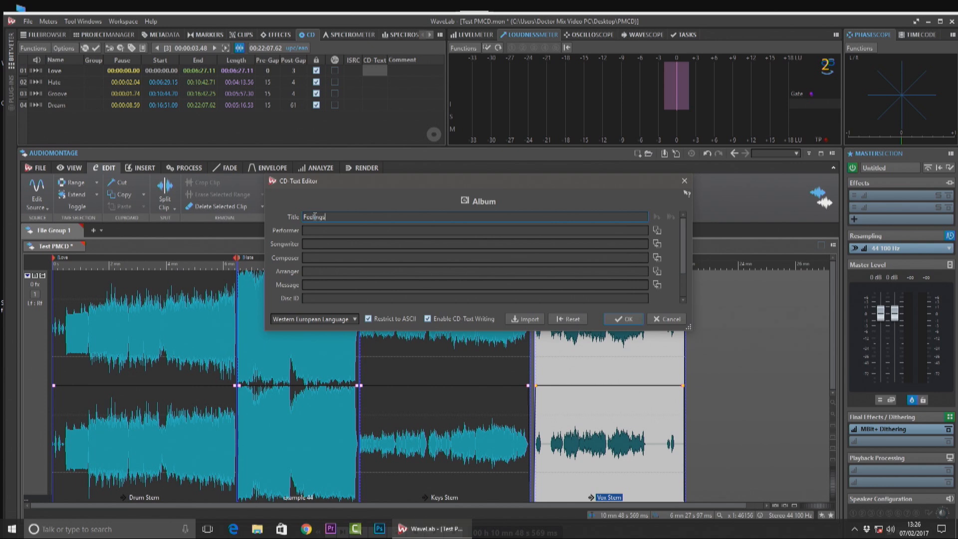
click(334, 230)
text(Claudio)
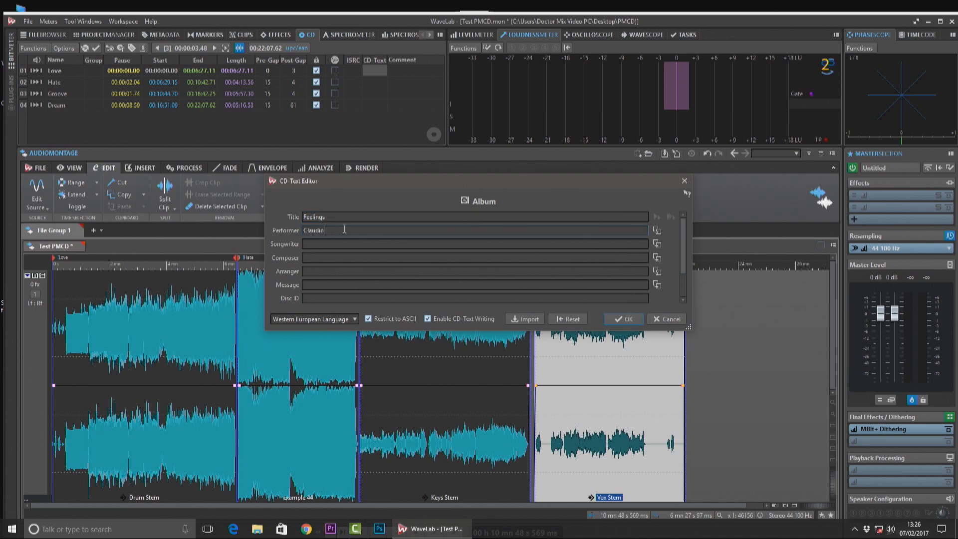
click(623, 322)
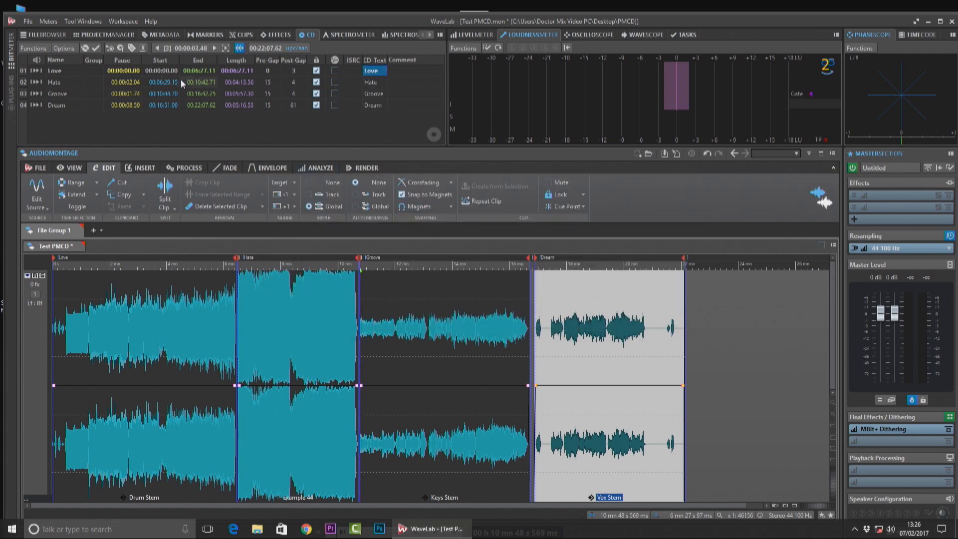
- Examine the ID3 v2 tag fields in the montage's metadata editor and close it without entering anything
click(162, 35)
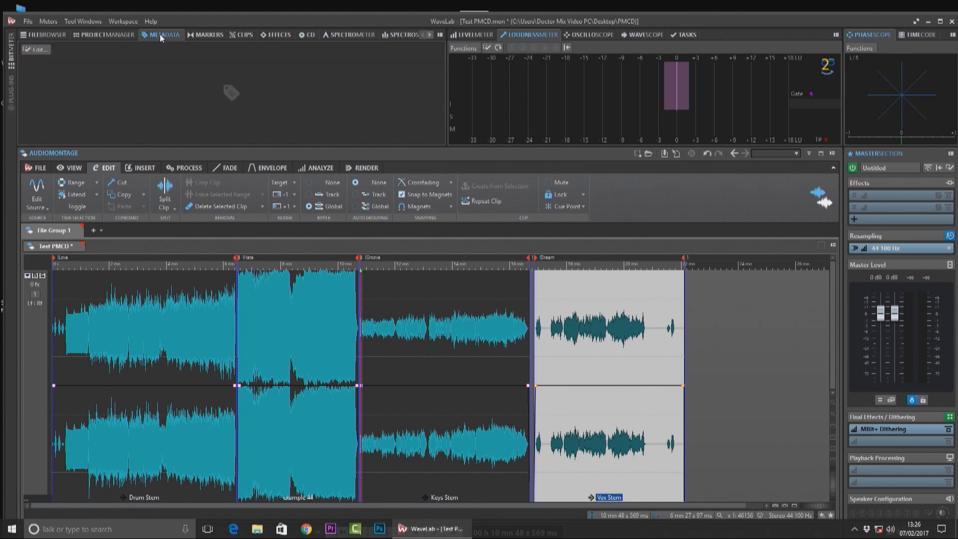
click(41, 51)
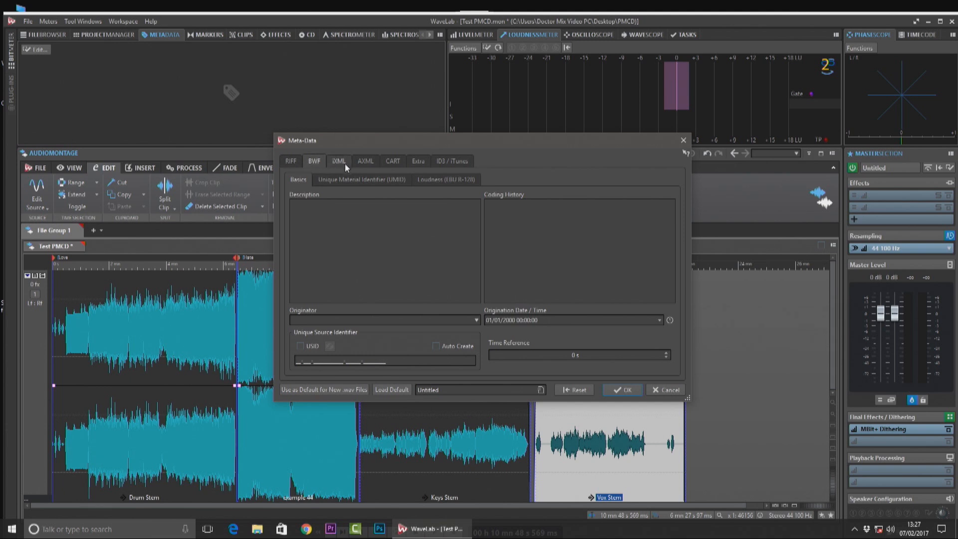
click(451, 161)
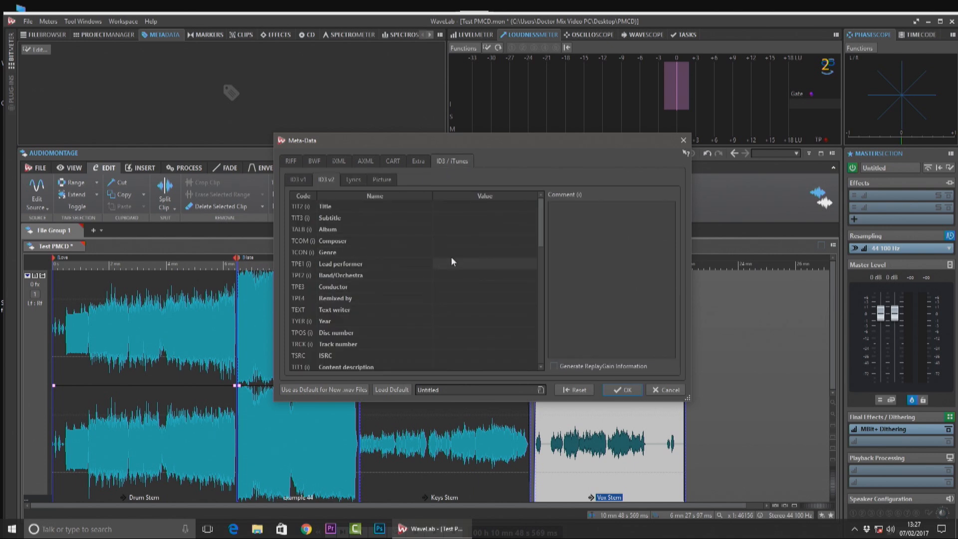
click(683, 141)
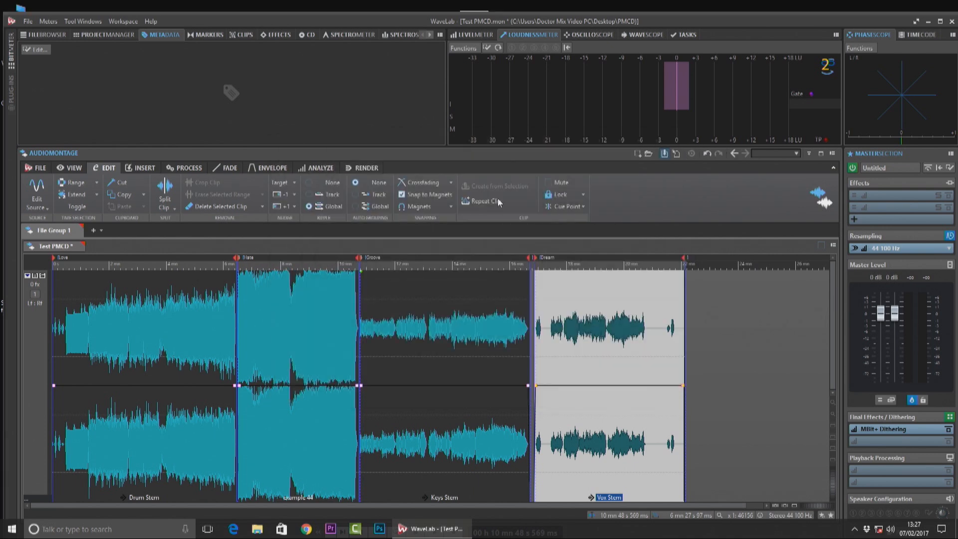
- Open 09 Hey Mr. D.J..m4a from the Desktop, examine its metadata and cover art, and close the file
click(45, 35)
click(48, 114)
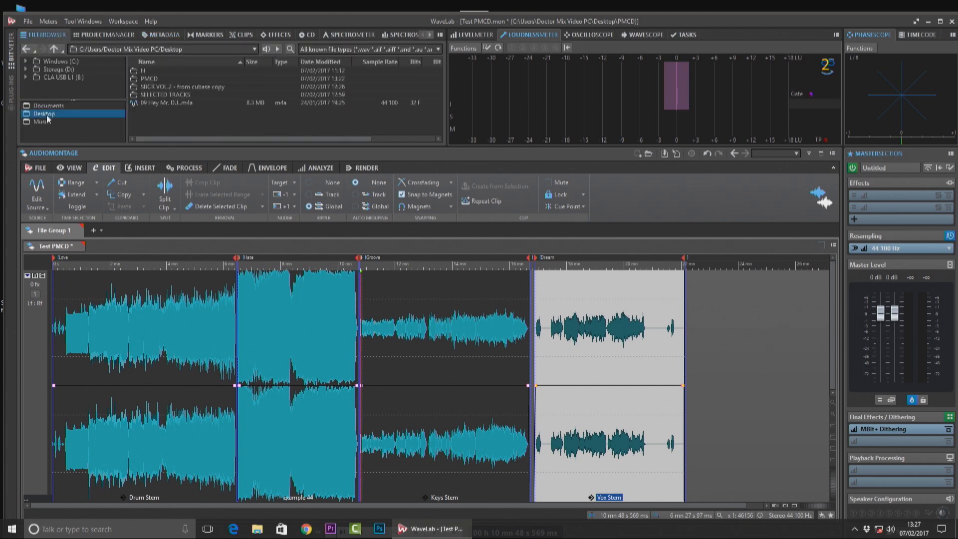
double_click(162, 102)
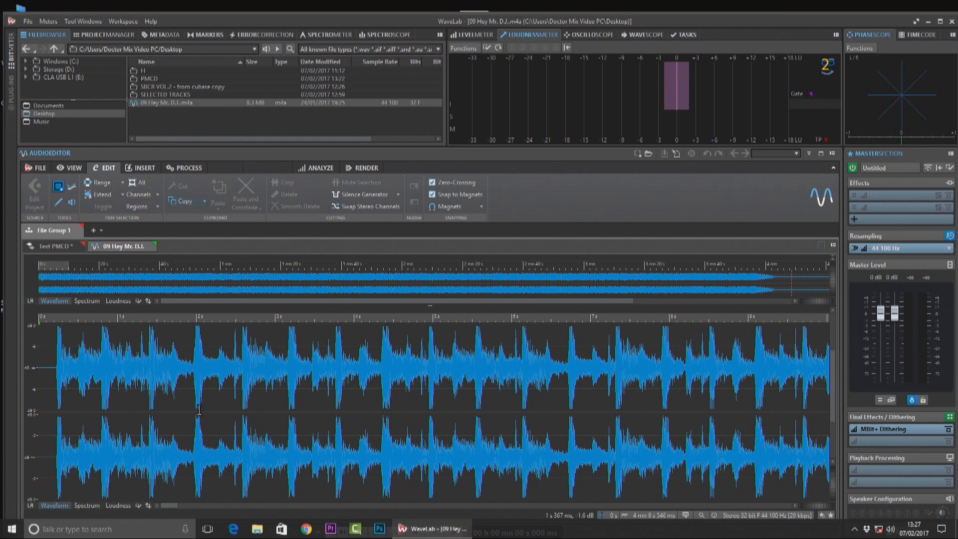
click(161, 35)
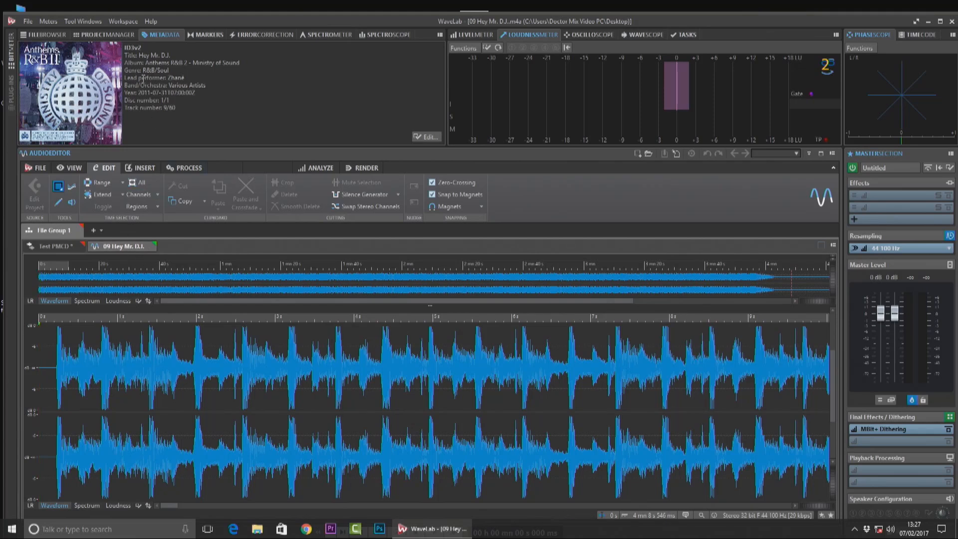
click(149, 246)
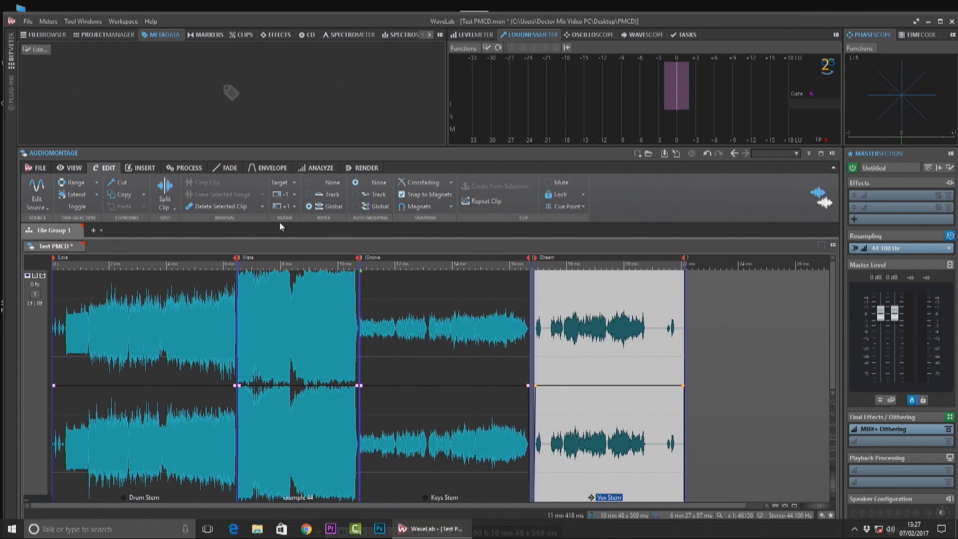
- View the CD's UPC/EAN code entry and the ISRC fields of the Love and Hate tracks, leaving them blank
click(305, 35)
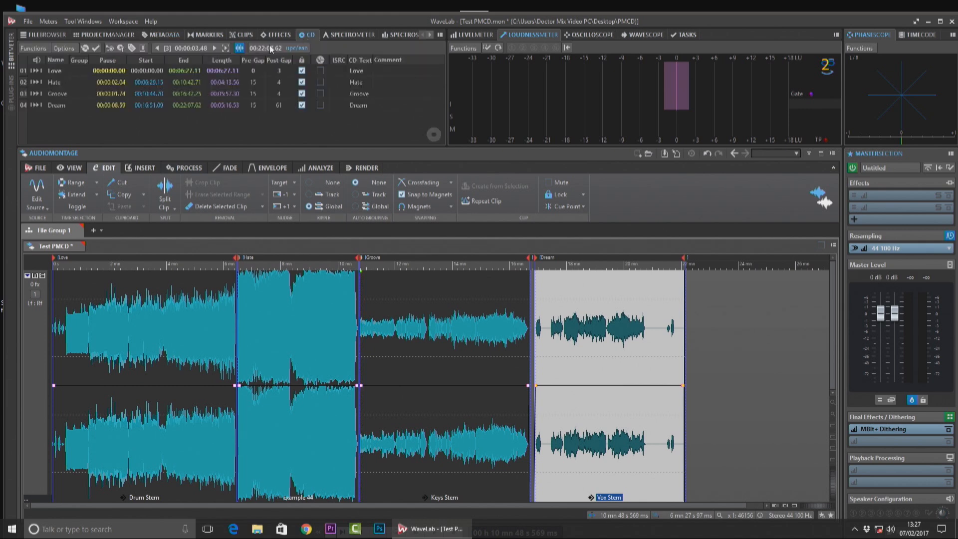
click(290, 48)
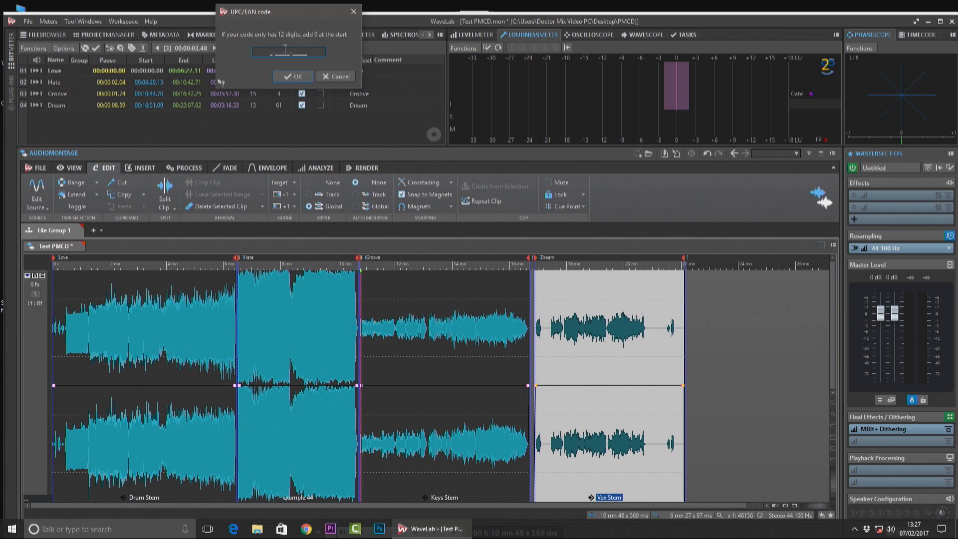
click(331, 76)
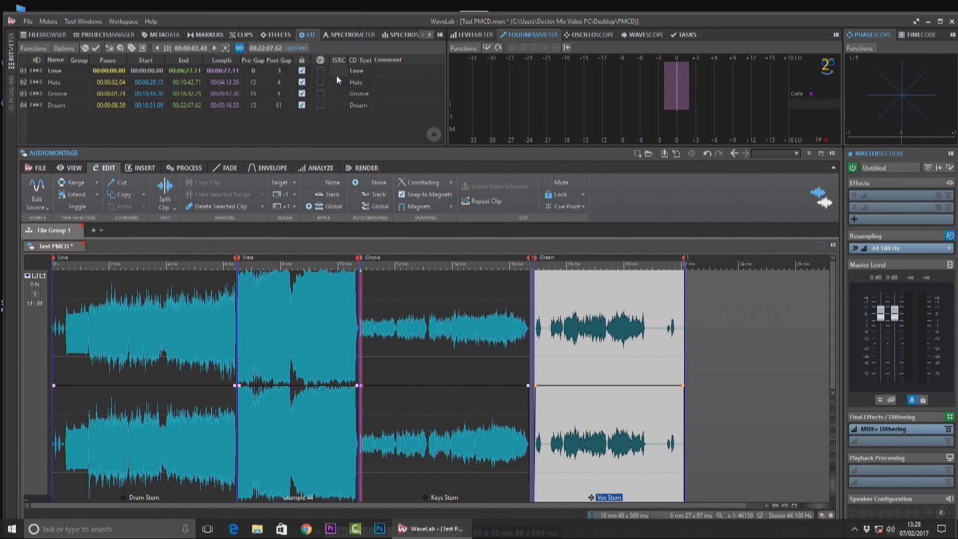
double_click(351, 71)
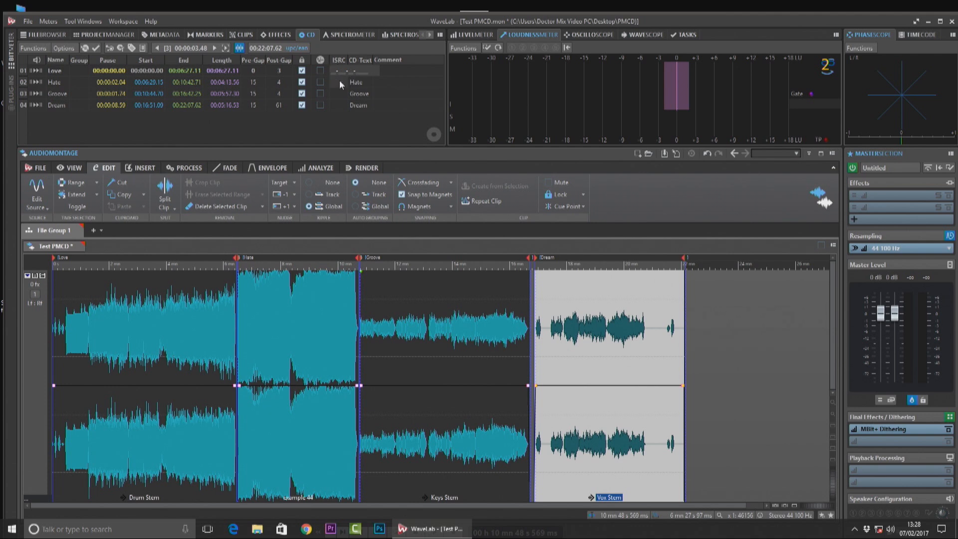
click(341, 82)
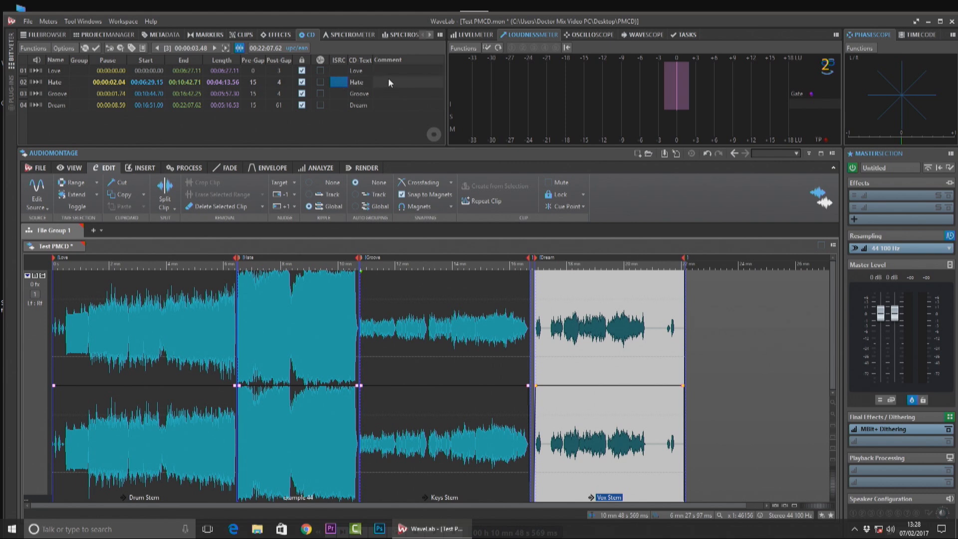
- Check the CD track list for conformity with the audio CD standard
click(97, 49)
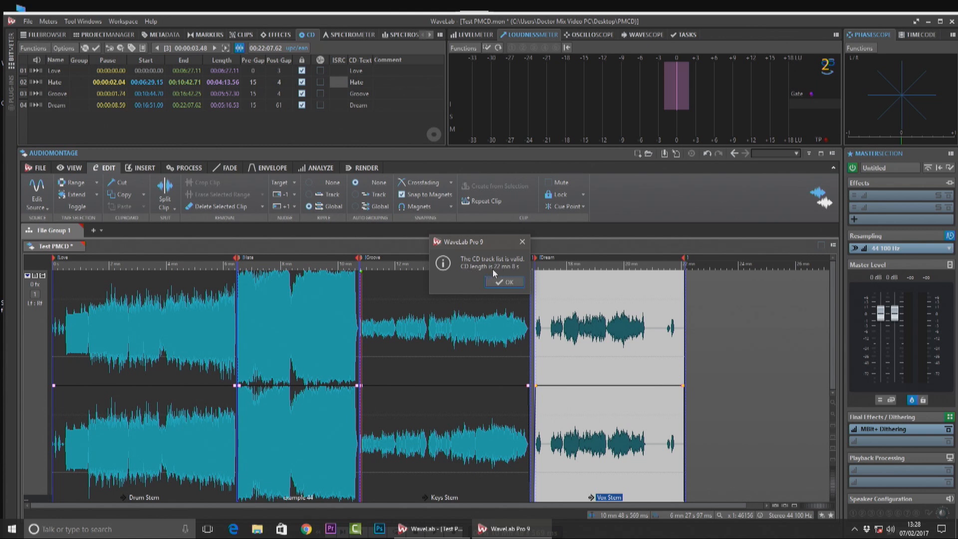
click(500, 282)
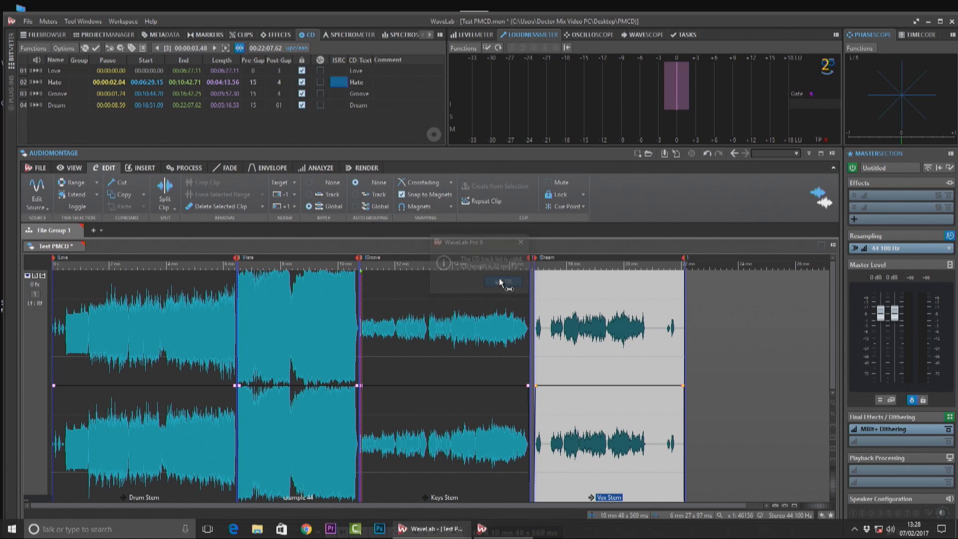
- Set up an audio CD report with Adobe PDF output and save its settings as the preset PQ LIST
click(143, 48)
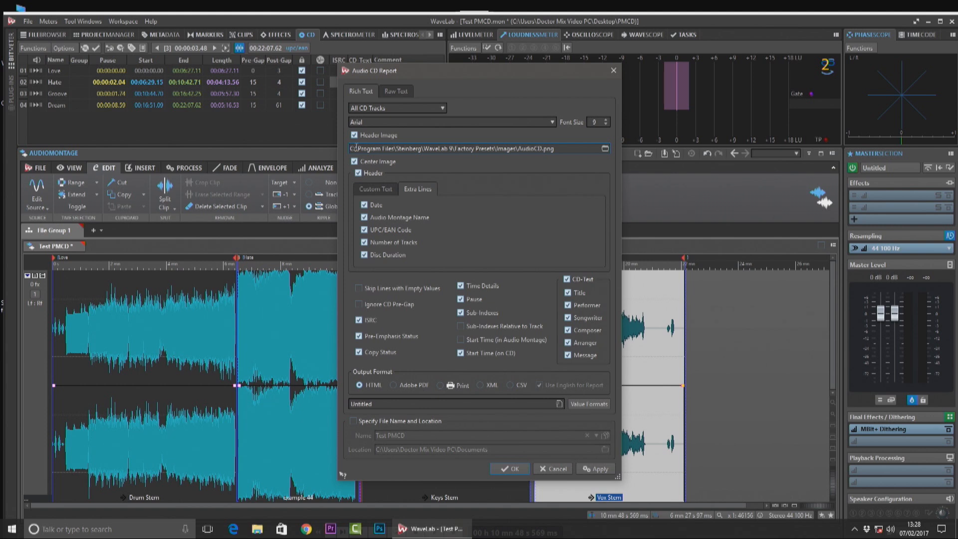
click(393, 386)
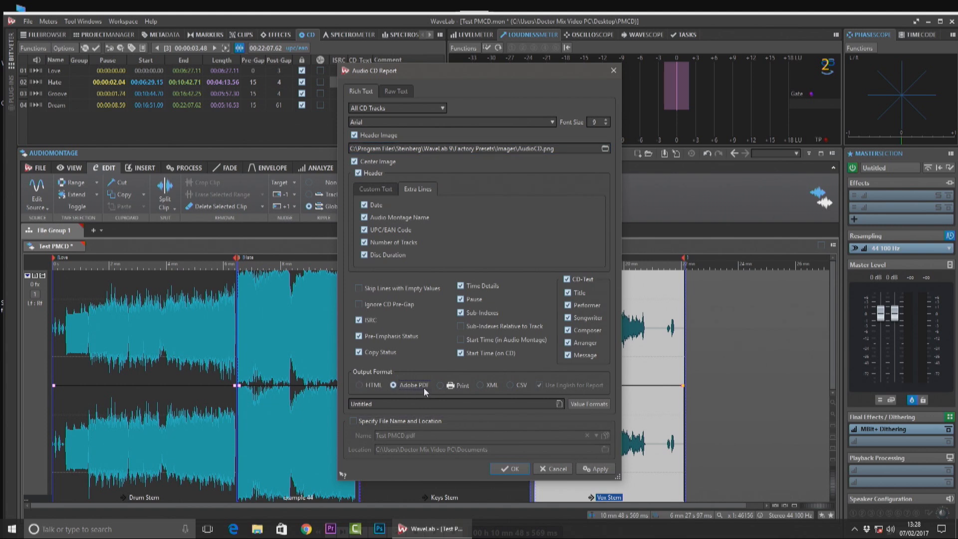
click(399, 402)
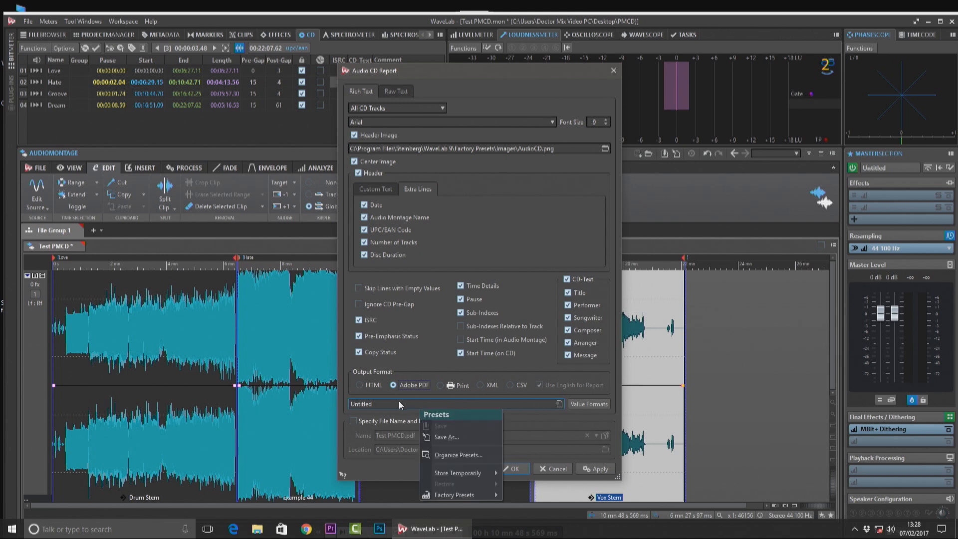
click(439, 439)
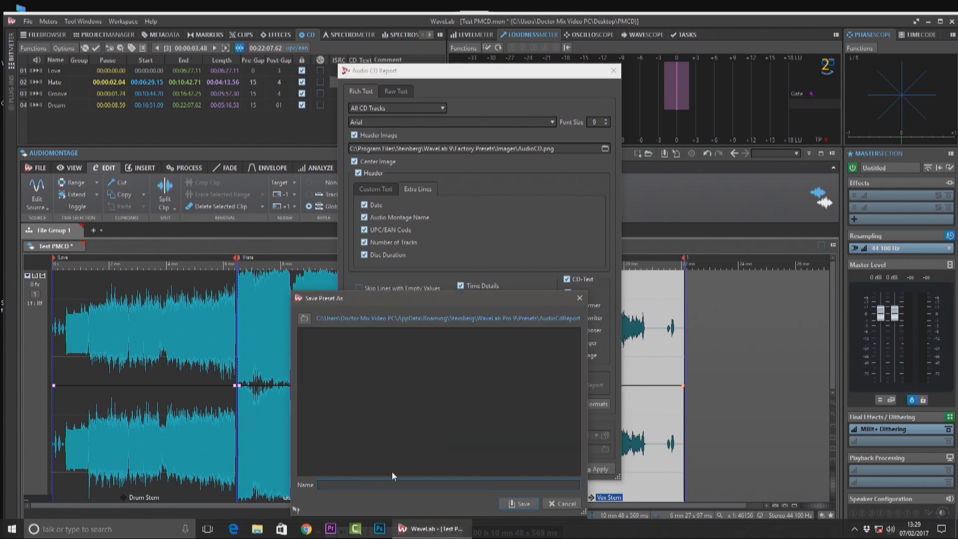
text(PQ LiST)
click(526, 505)
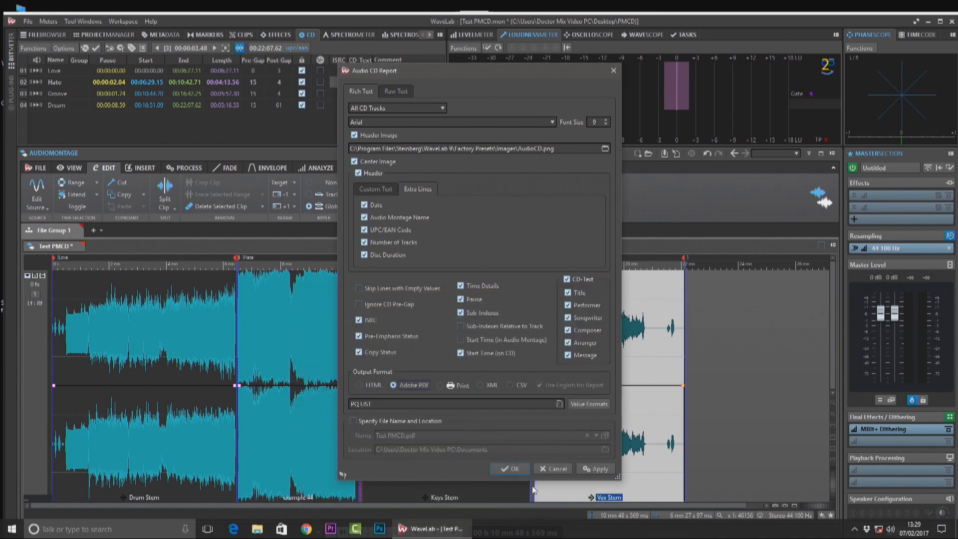
- Generate the PDF report of all CD tracks, view it in Microsoft Edge and close it
click(508, 471)
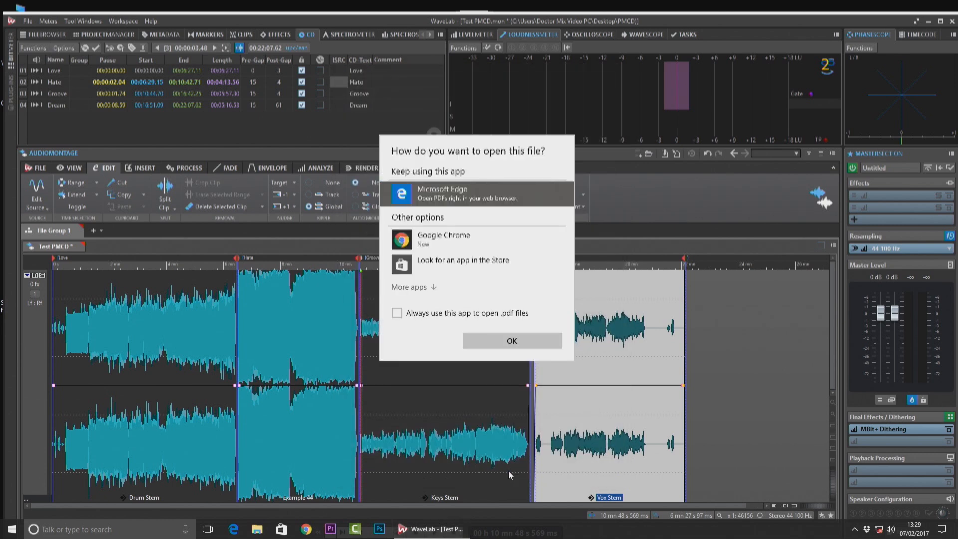
click(500, 335)
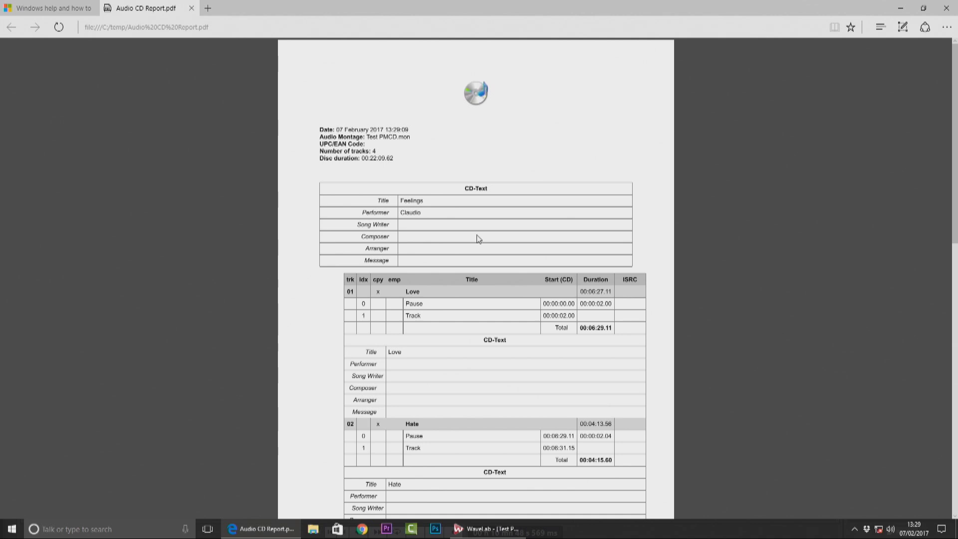
click(947, 9)
click(452, 290)
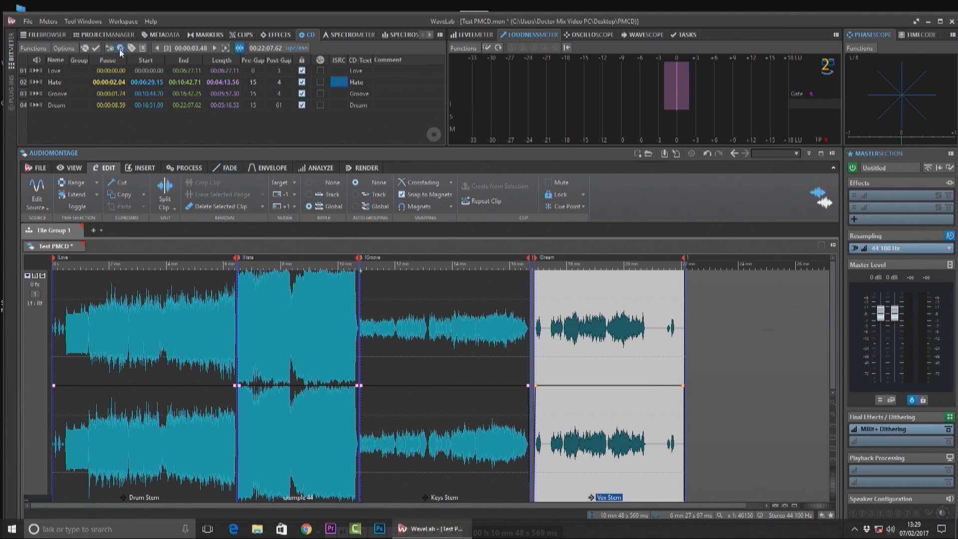
- View the audio CD or DDP writing options and the MBIT+ dithering settings, closing both without changes
click(86, 50)
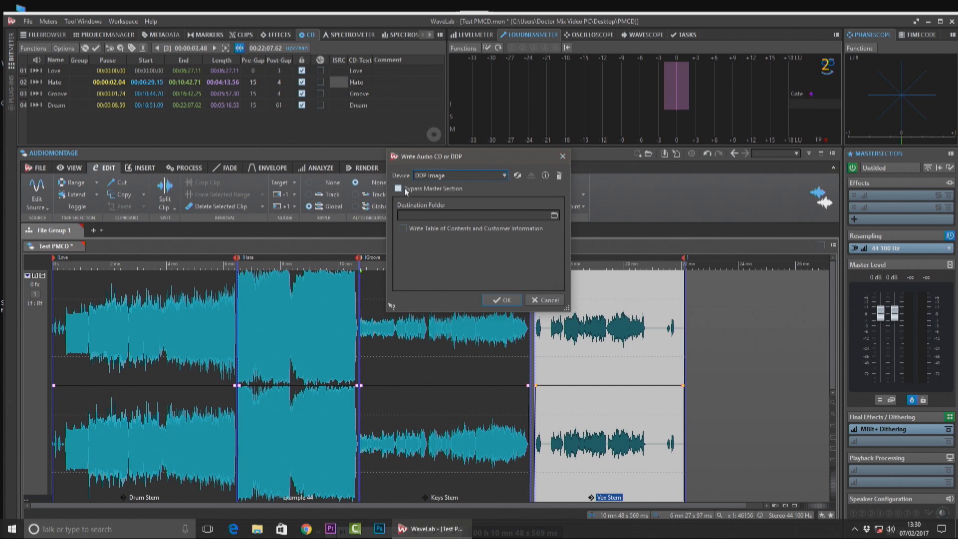
click(562, 156)
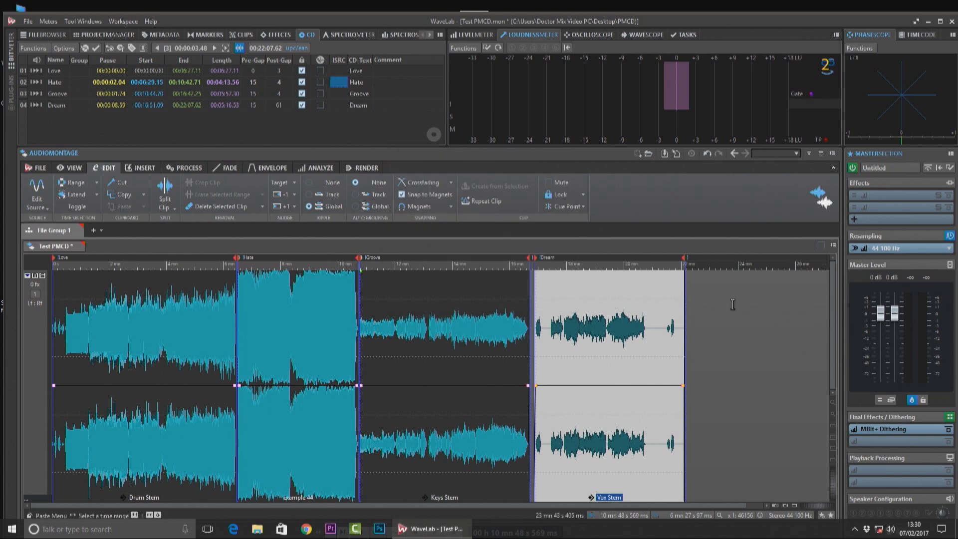
click(897, 429)
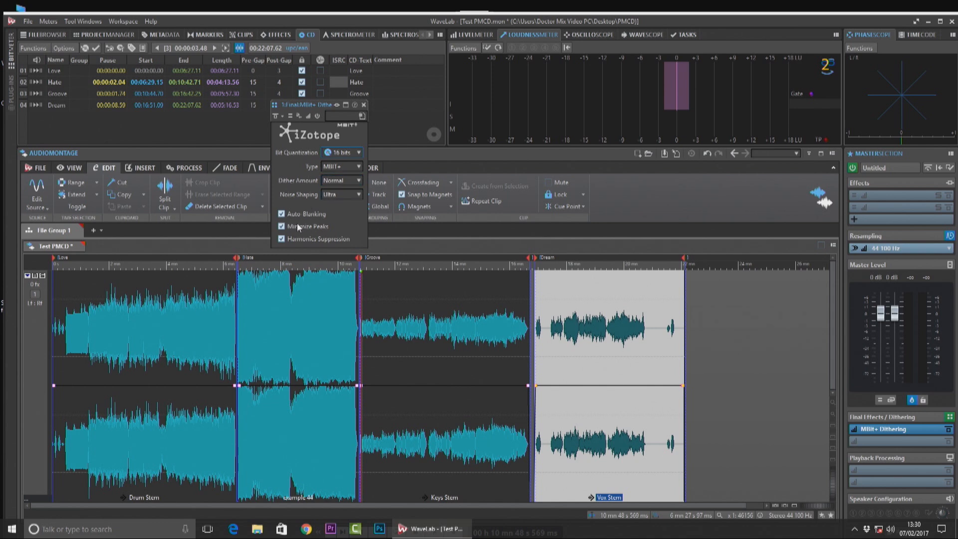
click(363, 104)
- Set up a DDP image with the Desktop as destination folder, including the table of contents and customer information
click(85, 48)
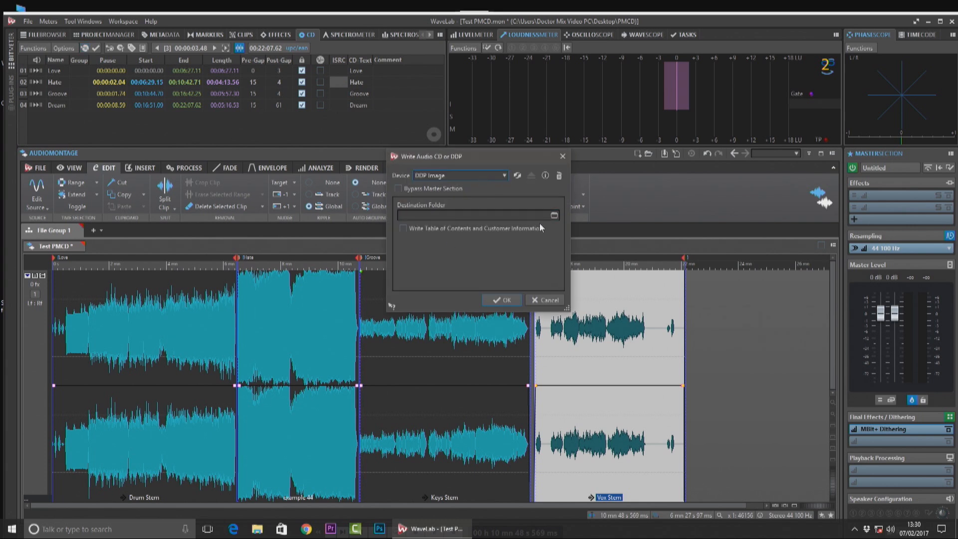
click(554, 216)
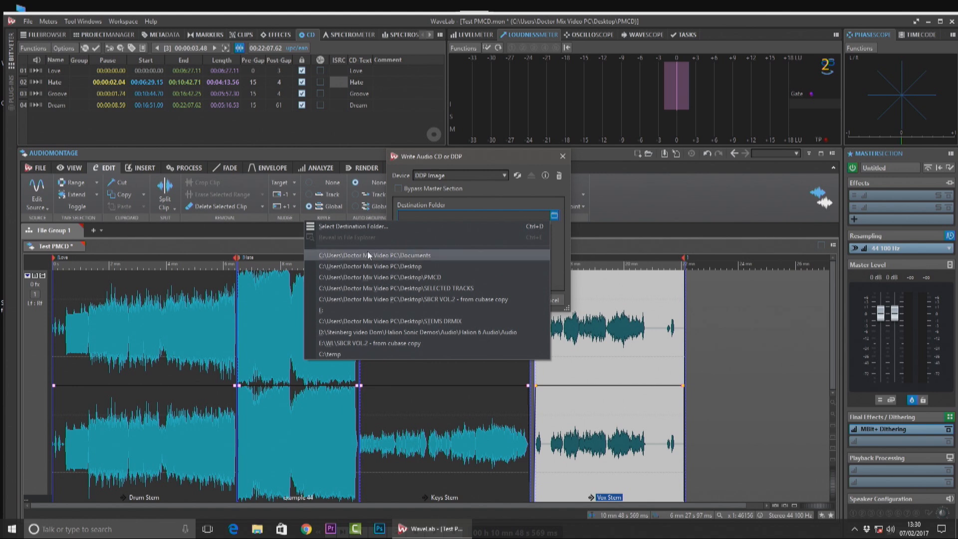
click(385, 268)
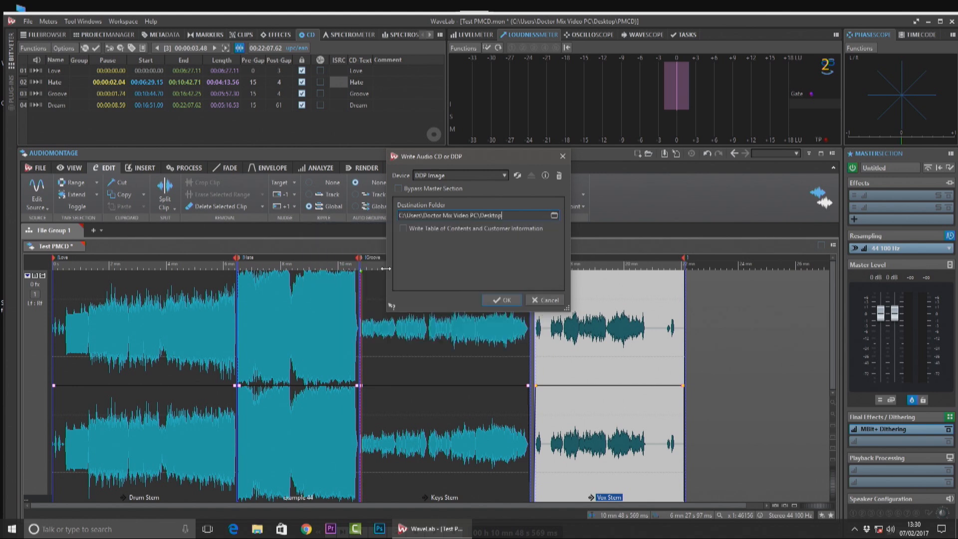
click(403, 229)
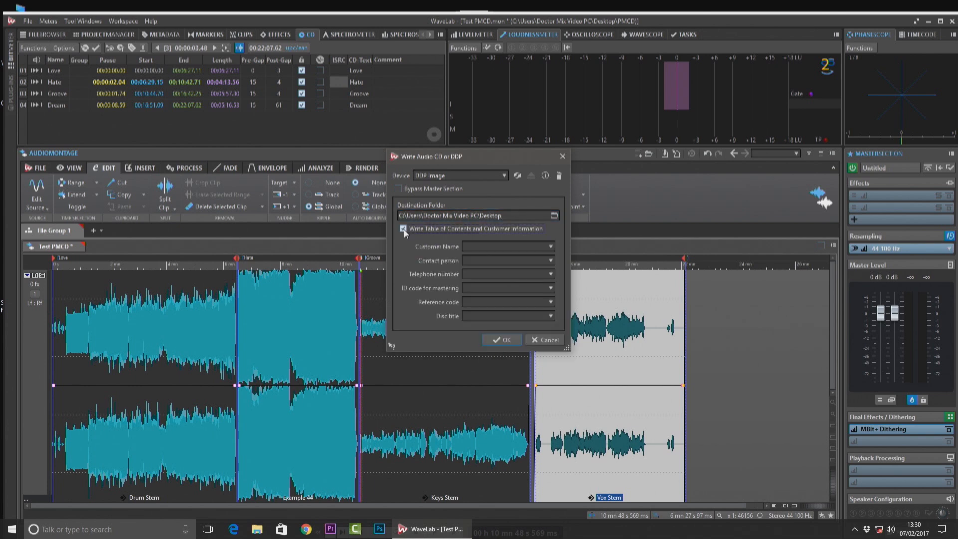
- Fill in the customer name and contact person for the DDP image and start generating the DDP files
click(475, 246)
text(Claudio)
click(482, 260)
text(me)
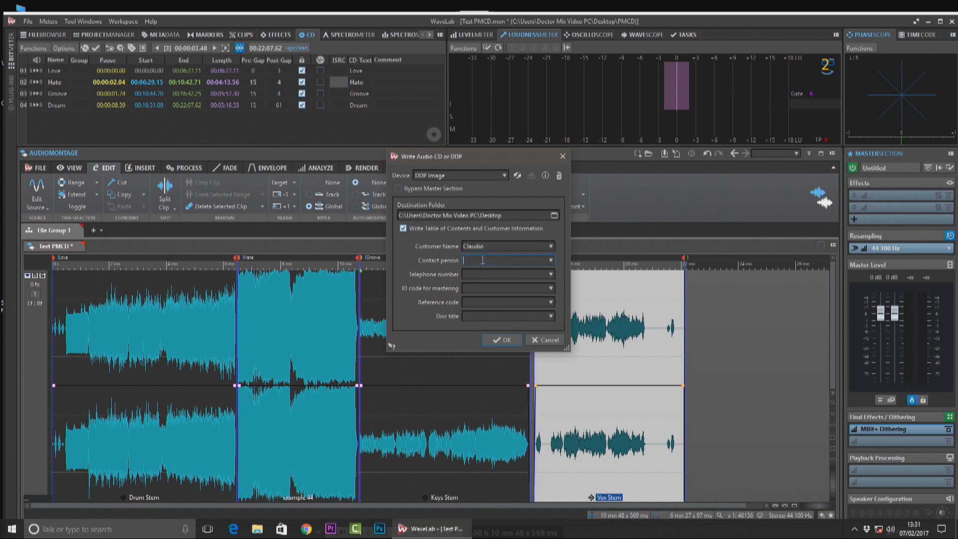
click(501, 337)
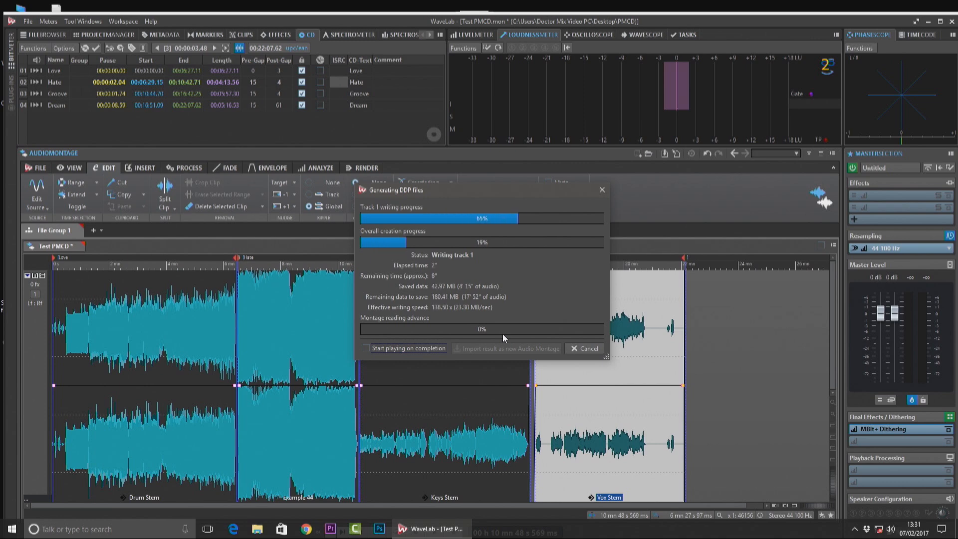